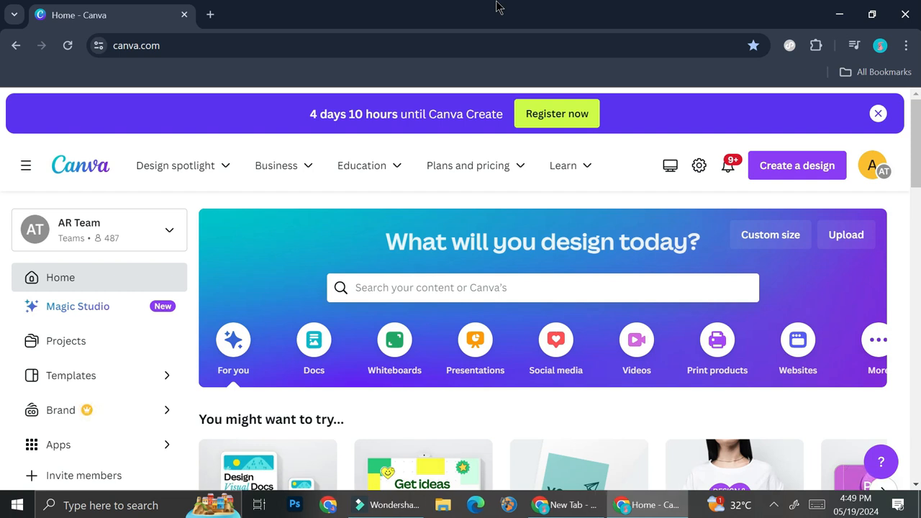
Open TikTok in a new browser tab and dismiss its notification request.
{"action": "left_click", "coordinate": [215, 16]}
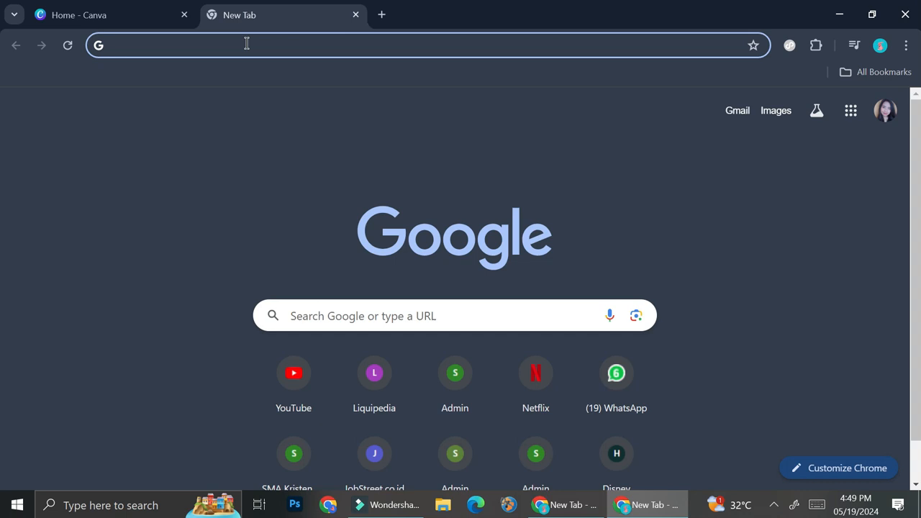
{"action": "type", "text": "ti"}
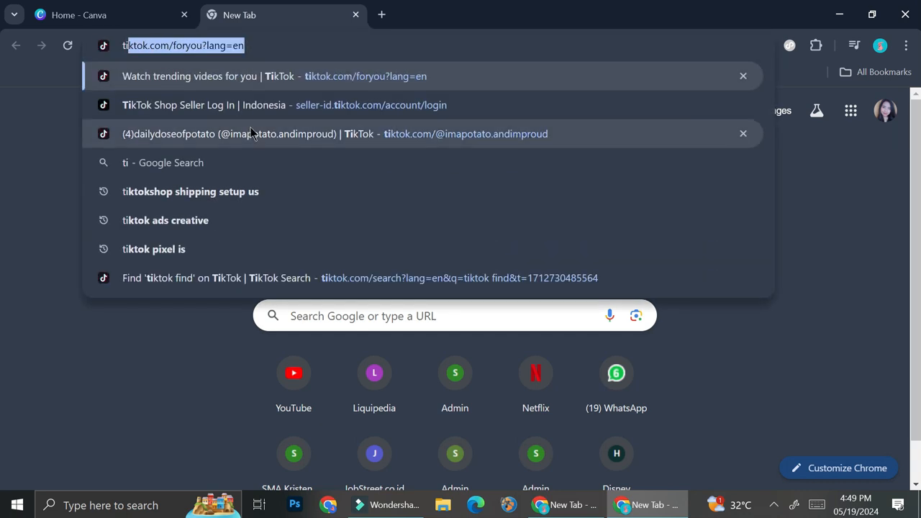
{"action": "key", "text": "Return"}
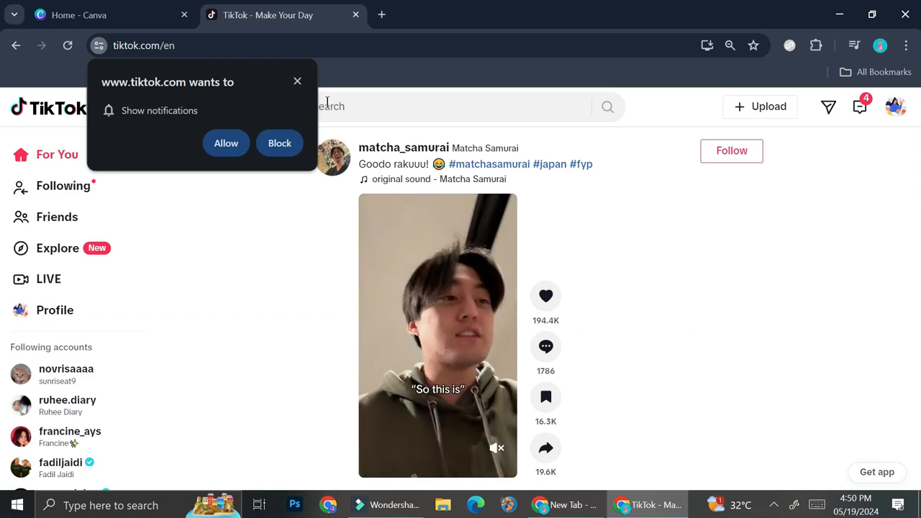
{"action": "left_click", "coordinate": [298, 82]}
Search TikTok for "ugc content" and look through the top video results for UGC examples.
{"action": "left_click", "coordinate": [322, 103]}
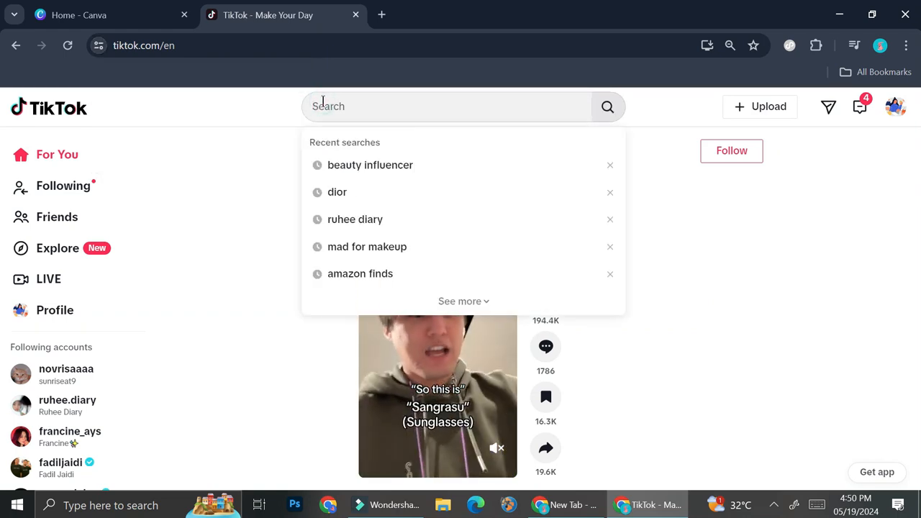
{"action": "type", "text": "ugc c"}
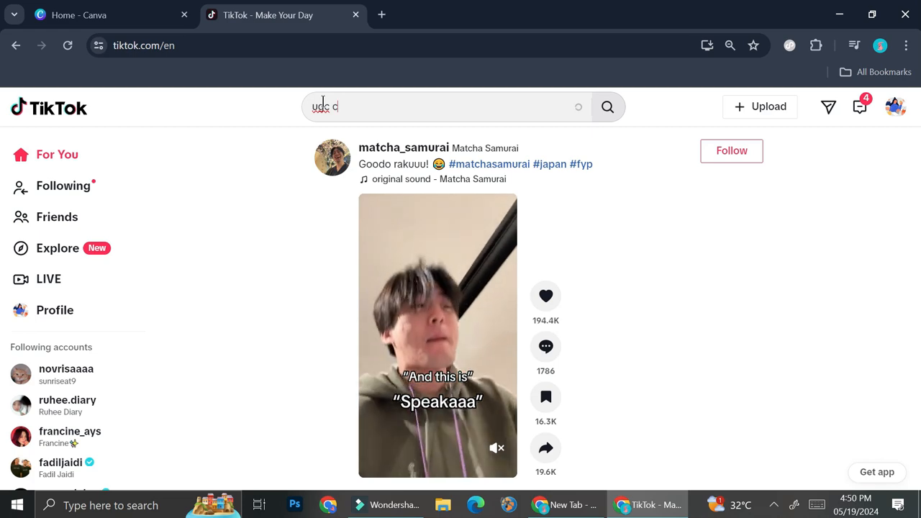
{"action": "left_click", "coordinate": [338, 140]}
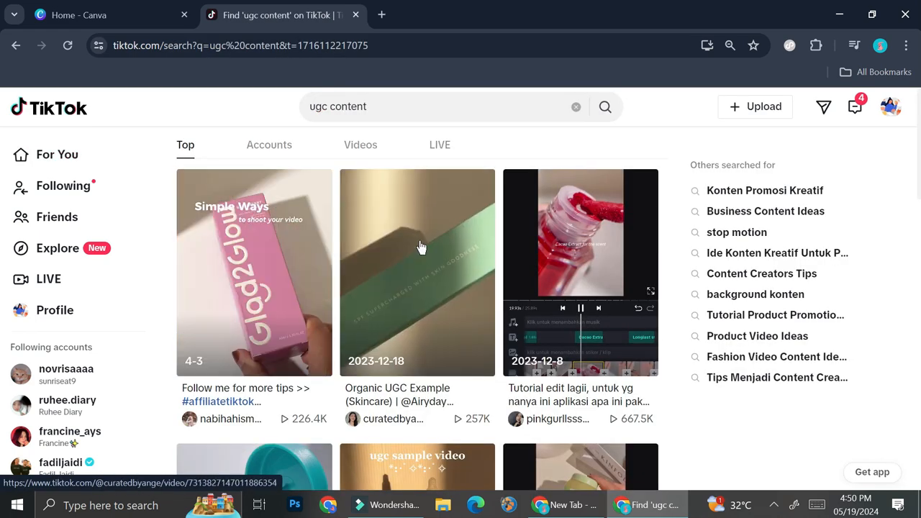
{"action": "scroll", "coordinate": [421, 247], "scroll_direction": "down", "scroll_amount": 7}
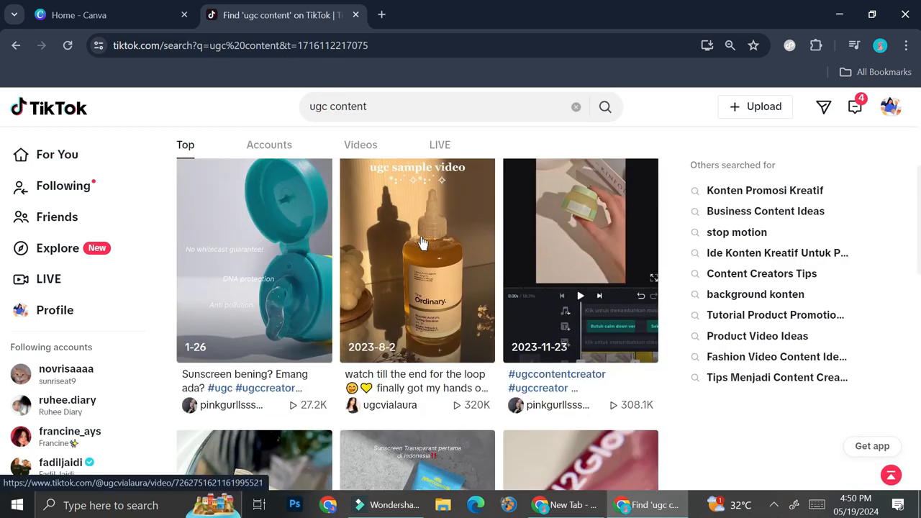
{"action": "scroll", "coordinate": [421, 240], "scroll_direction": "down", "scroll_amount": 3}
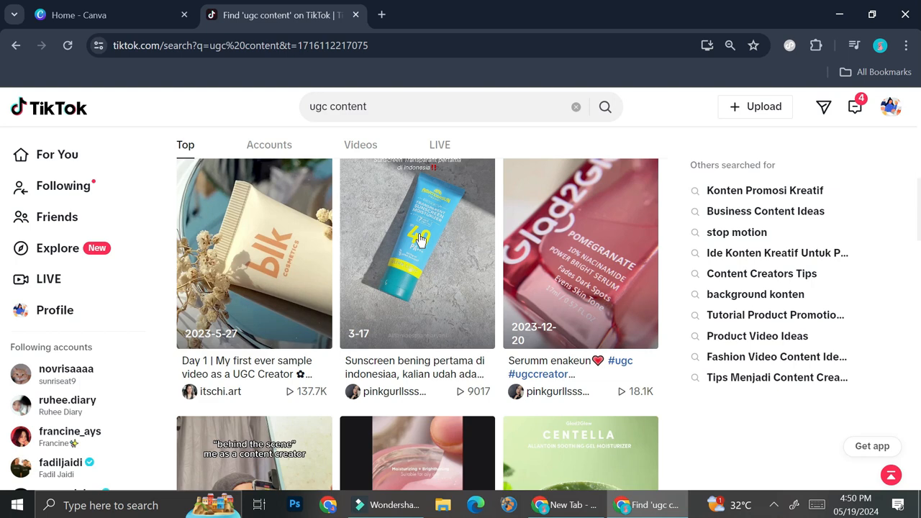
{"action": "scroll", "coordinate": [421, 240], "scroll_direction": "down", "scroll_amount": 2}
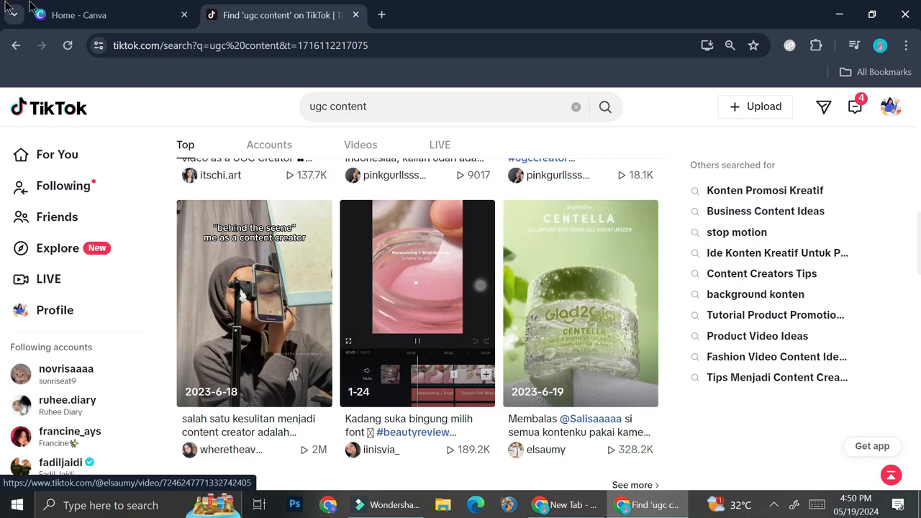
Switch back to Canva and search its templates for "website".
{"action": "left_click", "coordinate": [85, 8]}
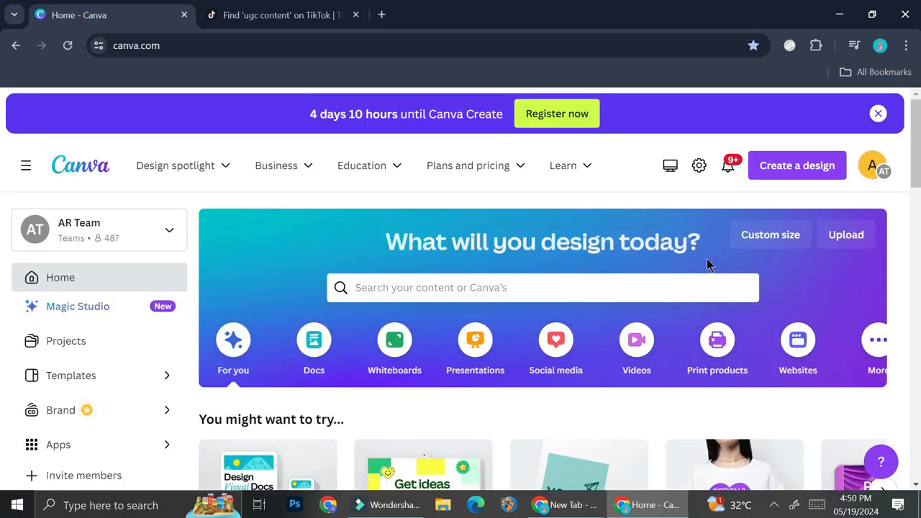
{"action": "left_click", "coordinate": [447, 288]}
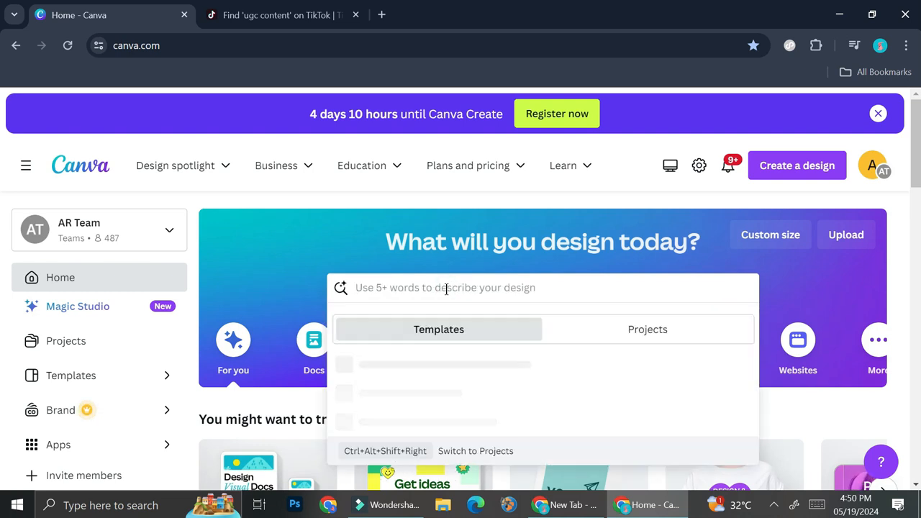
{"action": "type", "text": "web"}
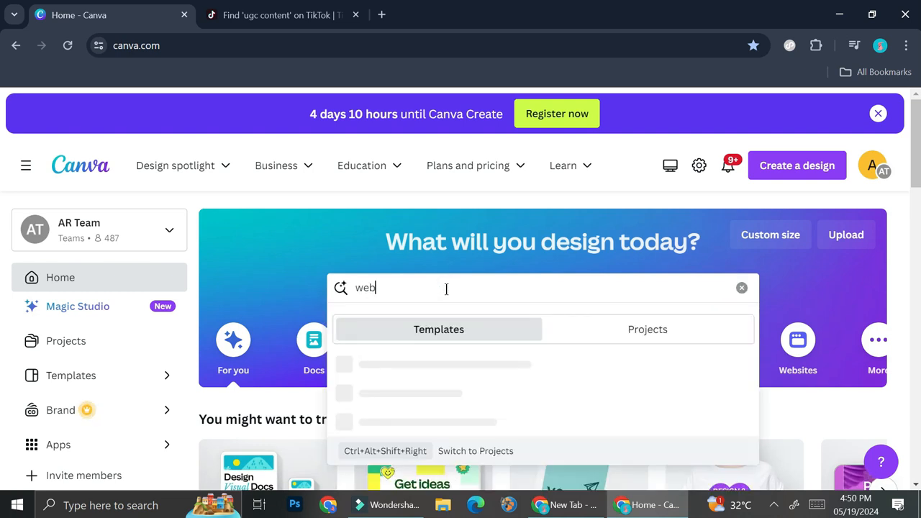
{"action": "type", "text": "site"}
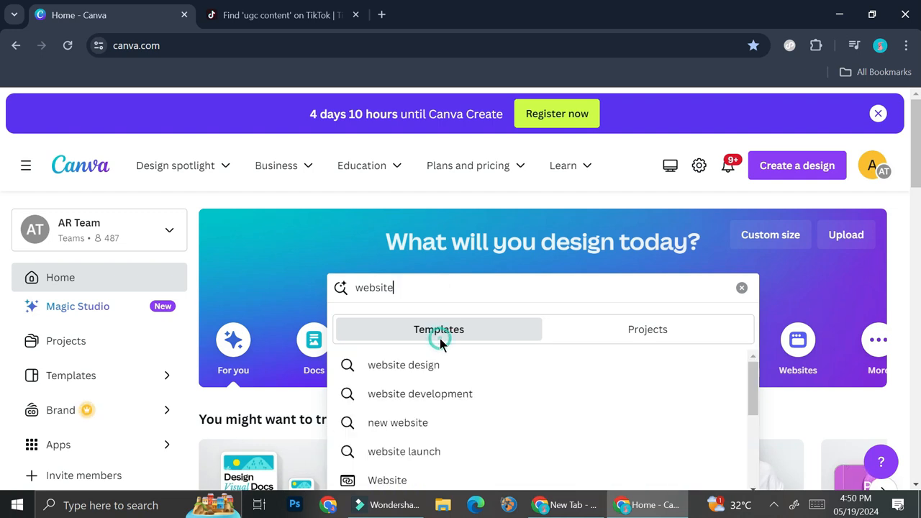
{"action": "key", "text": "Return"}
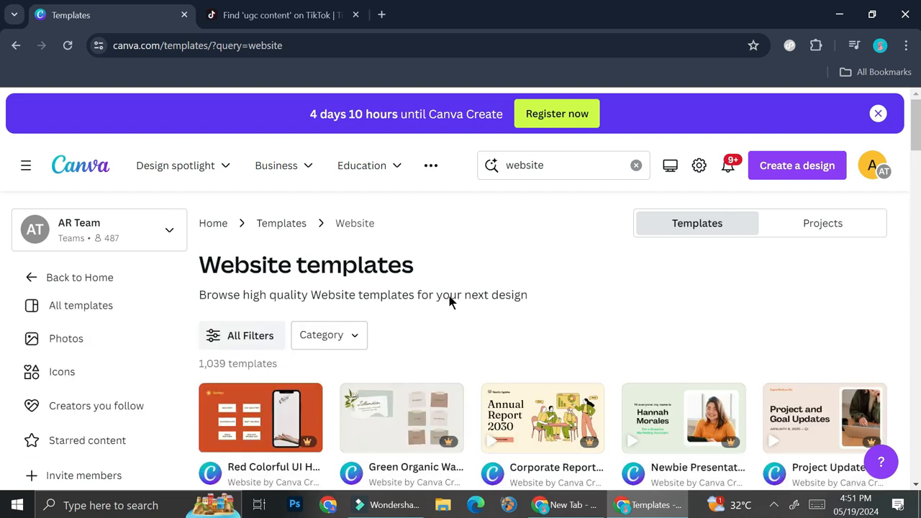
Refine the template search to "website portofolio".
{"action": "left_click", "coordinate": [548, 166]}
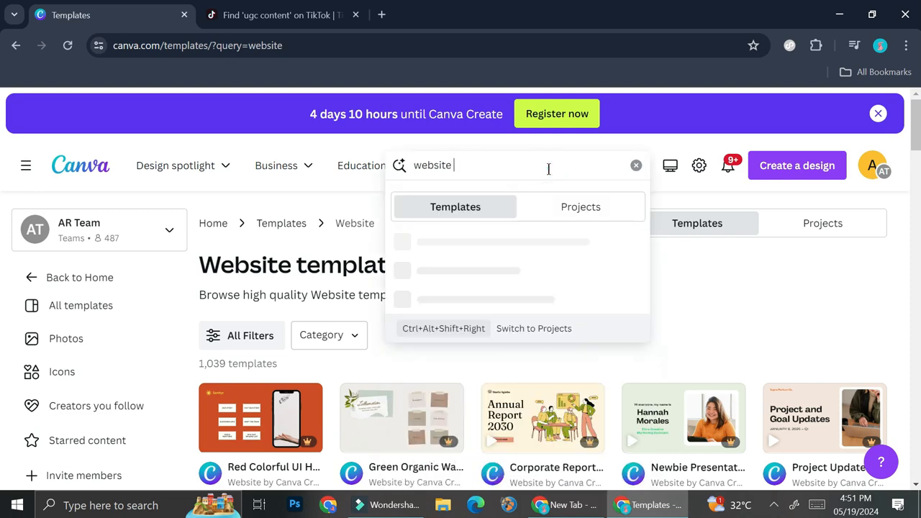
{"action": "type", "text": "portofolio"}
{"action": "key", "text": "Return"}
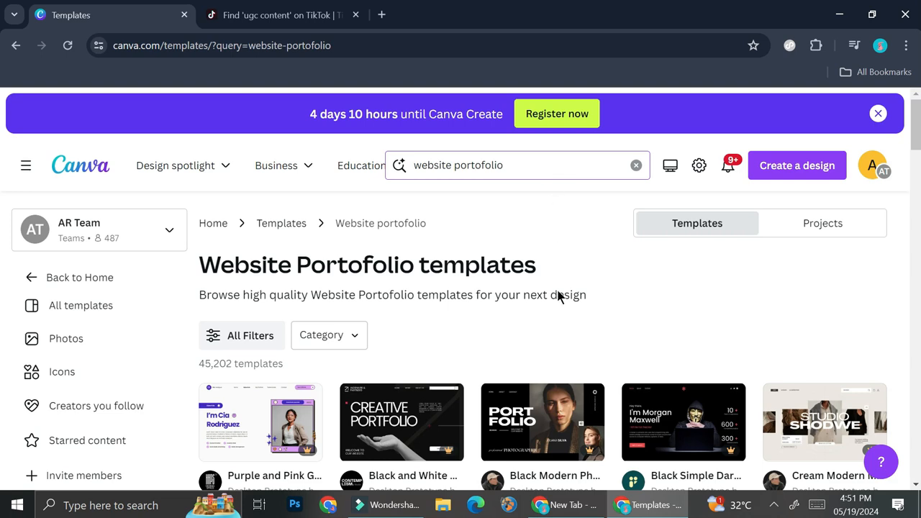
Browse the website portfolio templates, checking their styles and which ones are marked as Pro.
{"action": "scroll", "coordinate": [528, 308], "scroll_direction": "down", "scroll_amount": 2}
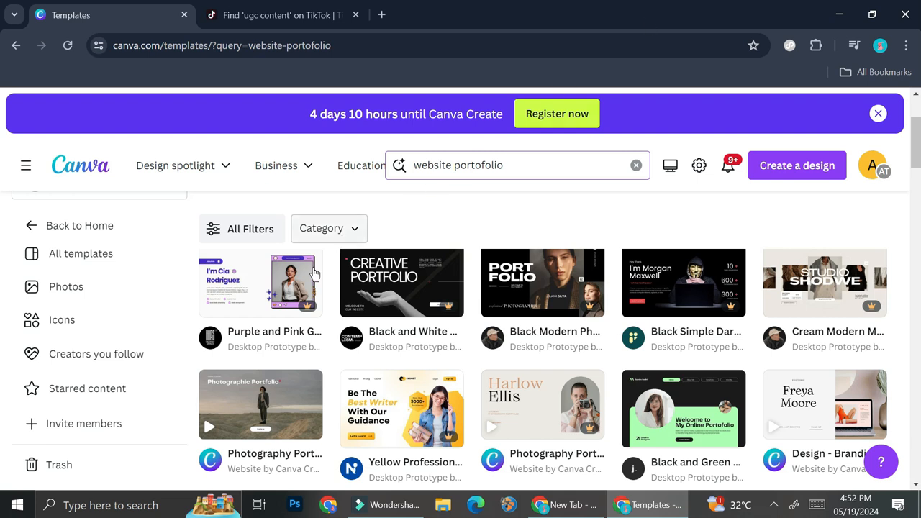
{"action": "mouse_move", "coordinate": [312, 273]}
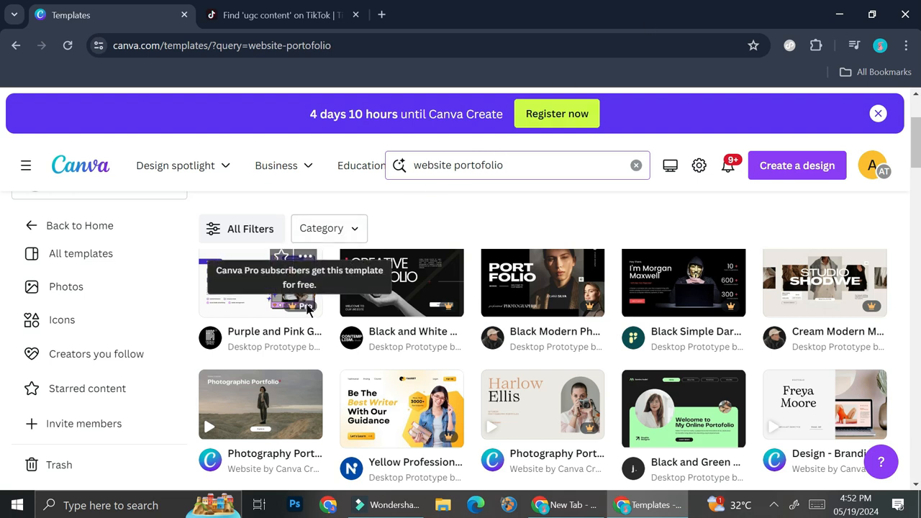
{"action": "mouse_move", "coordinate": [302, 307]}
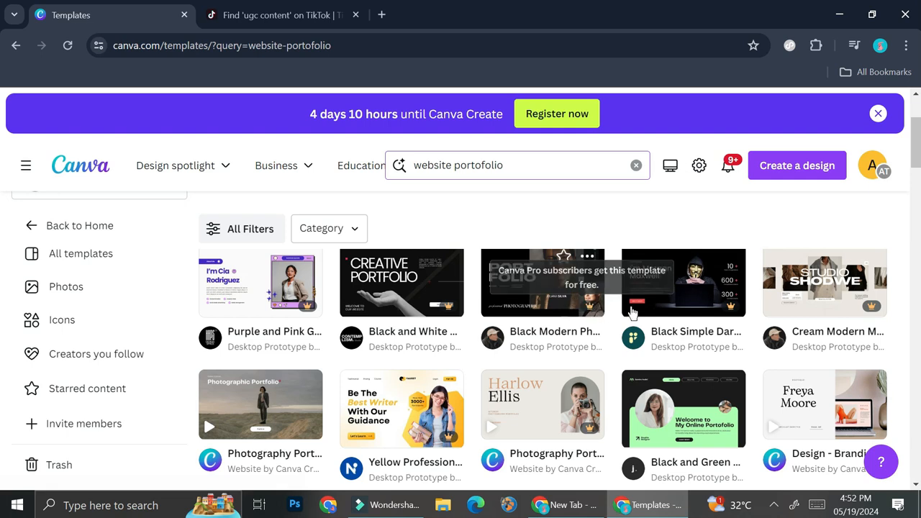
{"action": "scroll", "coordinate": [704, 309], "scroll_direction": "down", "scroll_amount": 3}
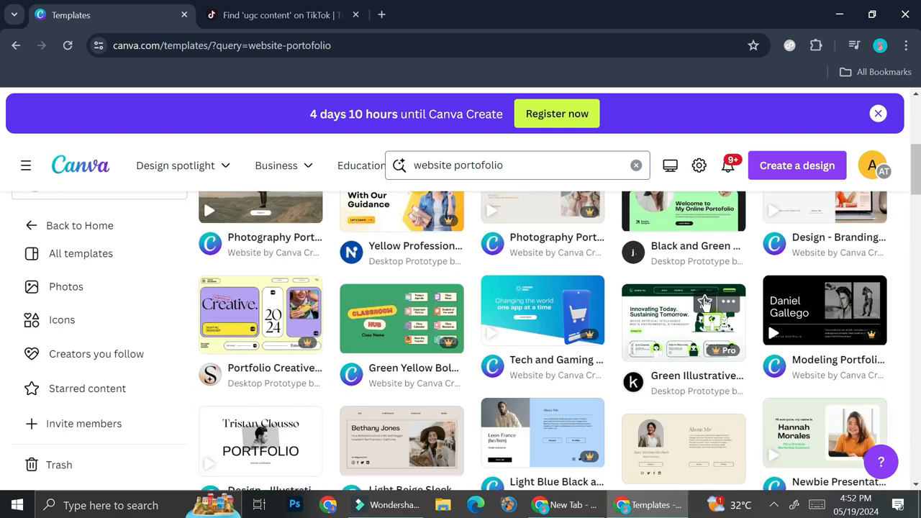
{"action": "scroll", "coordinate": [705, 303], "scroll_direction": "down", "scroll_amount": 2}
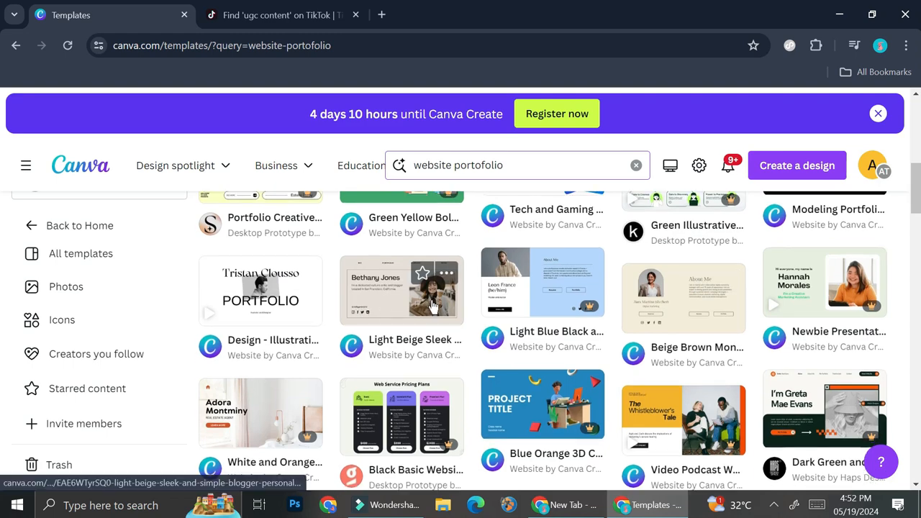
{"action": "scroll", "coordinate": [677, 309], "scroll_direction": "down", "scroll_amount": 4}
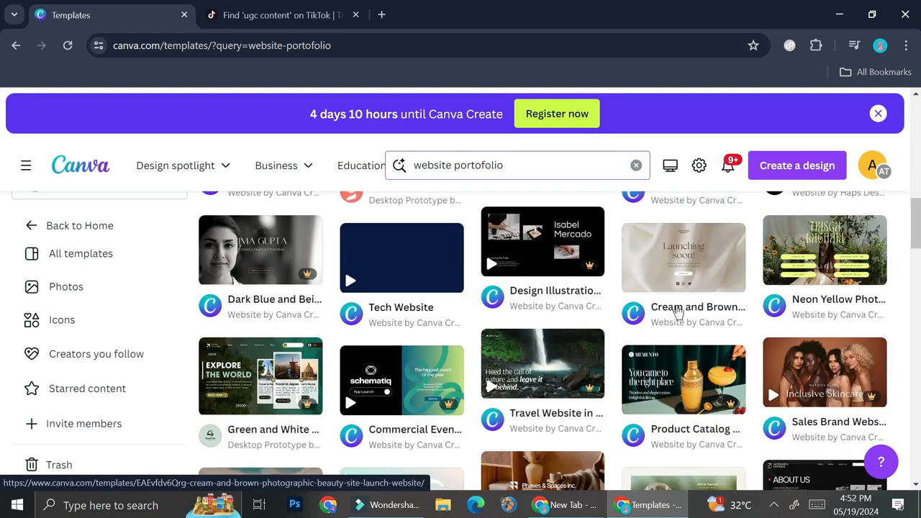
{"action": "scroll", "coordinate": [676, 311], "scroll_direction": "down", "scroll_amount": 3}
{"action": "scroll", "coordinate": [676, 313], "scroll_direction": "down", "scroll_amount": 2}
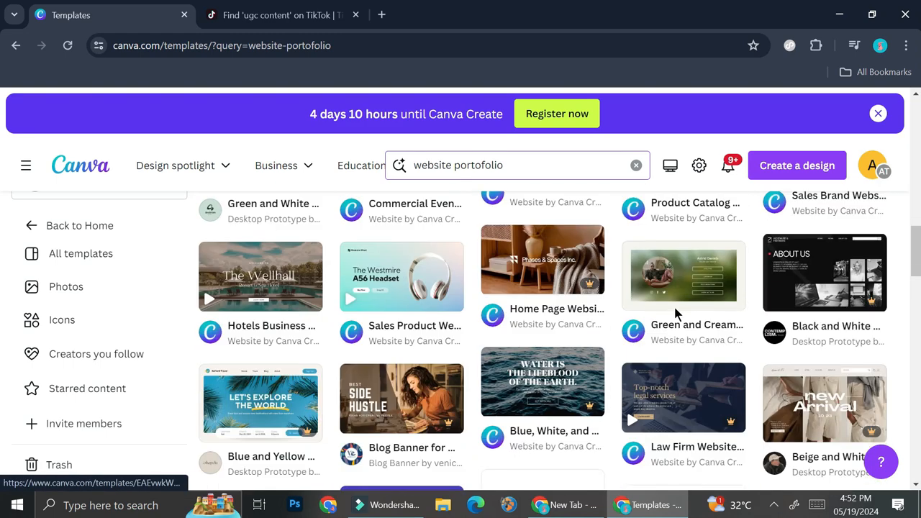
{"action": "scroll", "coordinate": [677, 311], "scroll_direction": "down", "scroll_amount": 5}
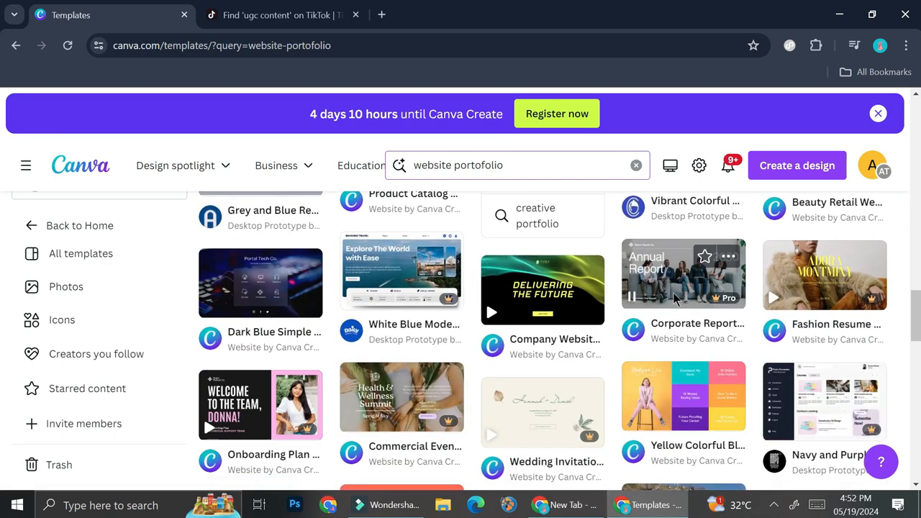
Preview the Black and White Modern Minimalist Creative Portfolio and Black Modern Photography Portfolio templates, closing each preview.
{"action": "scroll", "coordinate": [547, 324], "scroll_direction": "up", "scroll_amount": 10}
{"action": "left_click", "coordinate": [408, 343]}
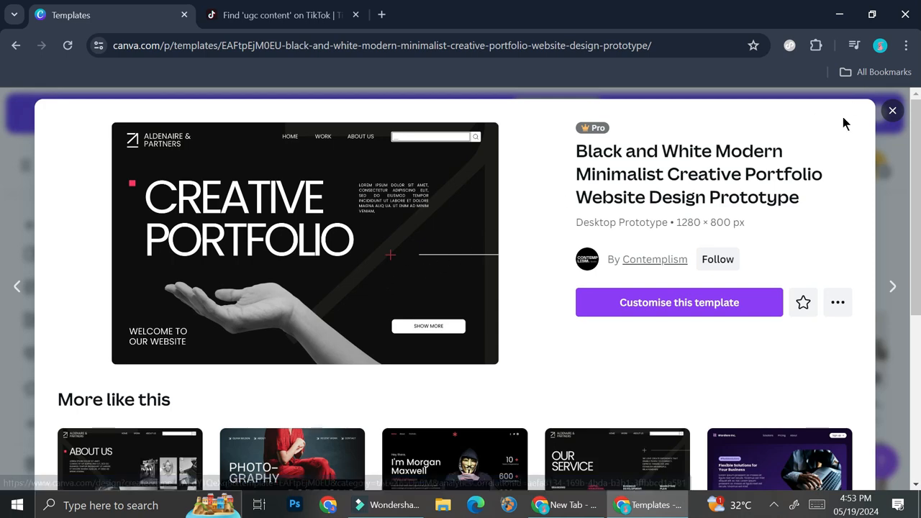
{"action": "left_click", "coordinate": [892, 111]}
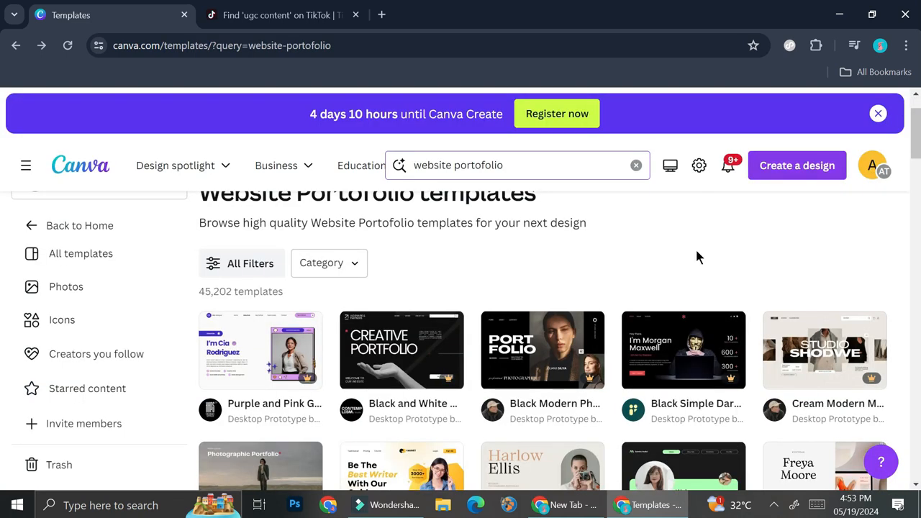
{"action": "left_click", "coordinate": [512, 357]}
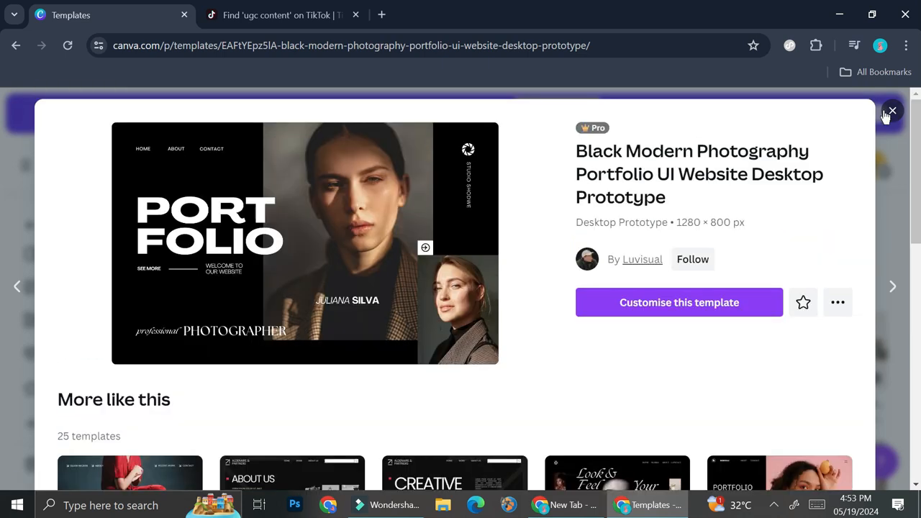
{"action": "left_click", "coordinate": [892, 112]}
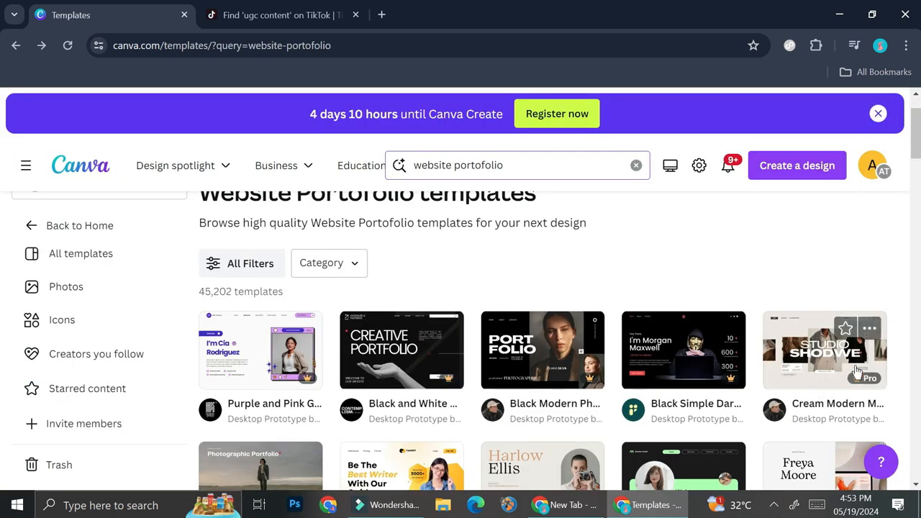
Preview the Photography Portfolio Website template in pastel orange and black, and examine its page sections down to the contact details.
{"action": "scroll", "coordinate": [545, 354], "scroll_direction": "down", "scroll_amount": 2}
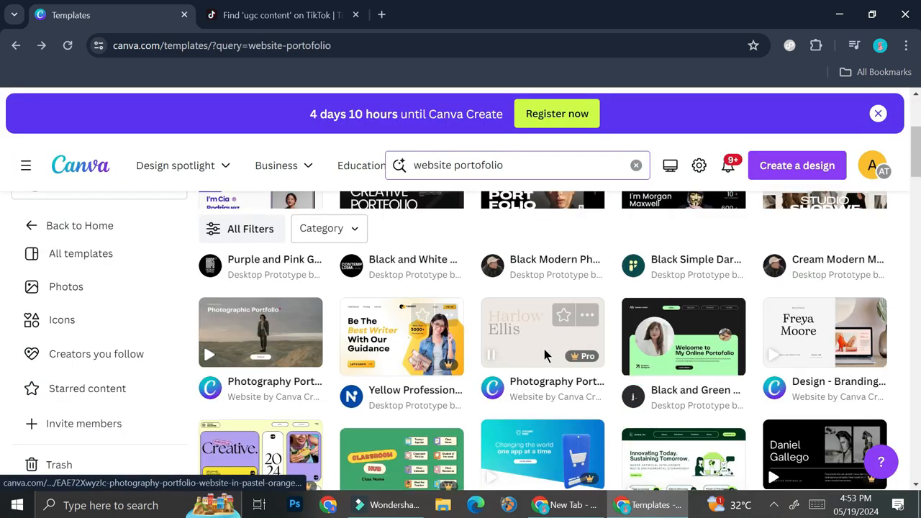
{"action": "left_click", "coordinate": [504, 327]}
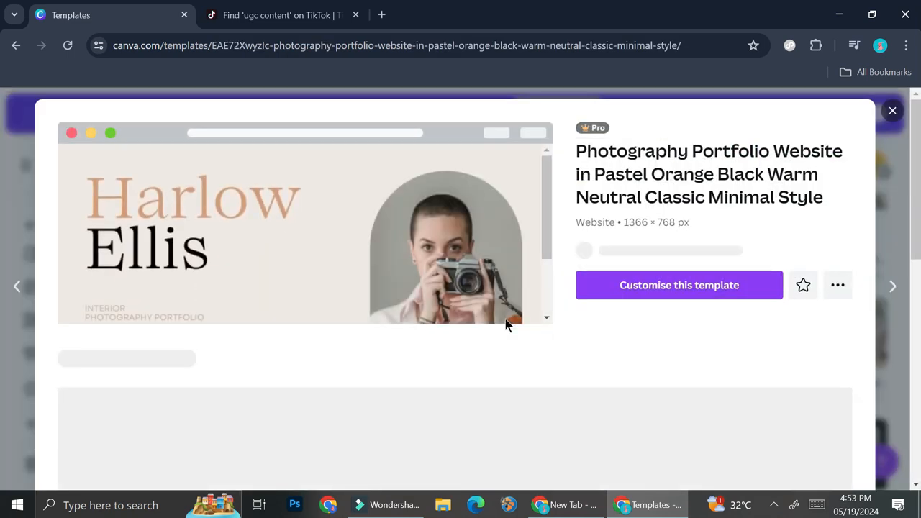
{"action": "scroll", "coordinate": [317, 248], "scroll_direction": "down", "scroll_amount": 3}
{"action": "scroll", "coordinate": [326, 239], "scroll_direction": "up", "scroll_amount": 3}
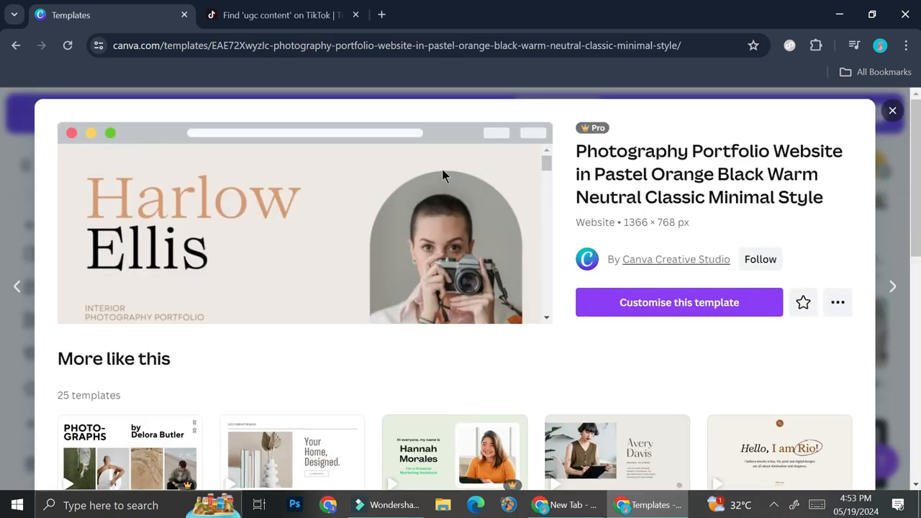
{"action": "scroll", "coordinate": [476, 179], "scroll_direction": "down", "scroll_amount": 1}
{"action": "scroll", "coordinate": [460, 183], "scroll_direction": "down", "scroll_amount": 8}
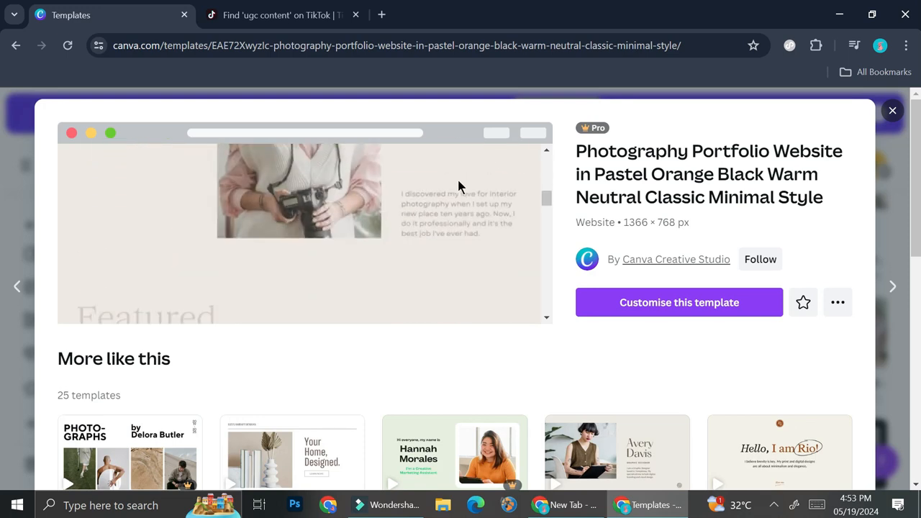
{"action": "scroll", "coordinate": [469, 191], "scroll_direction": "down", "scroll_amount": 10}
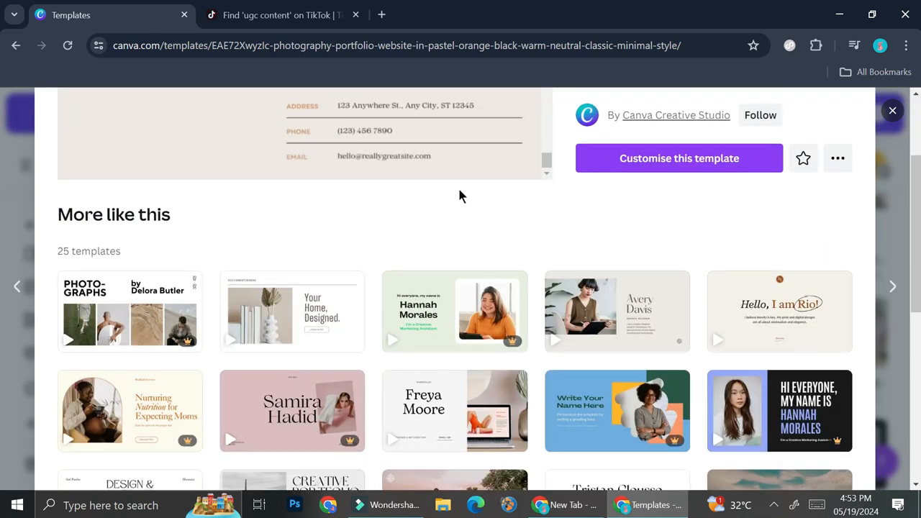
{"action": "scroll", "coordinate": [458, 189], "scroll_direction": "up", "scroll_amount": 2}
Open the Photography Portfolio Website template for customising, and close its preview back in the template results.
{"action": "left_click", "coordinate": [616, 304]}
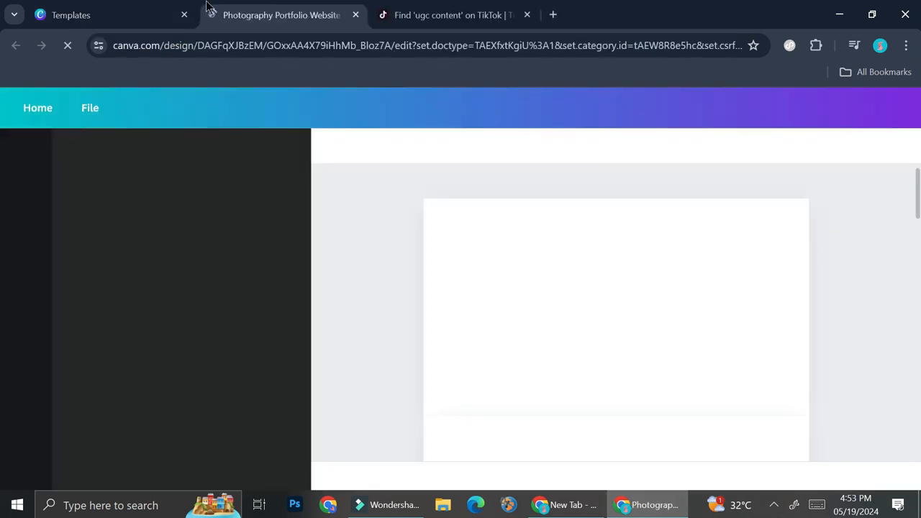
{"action": "left_click", "coordinate": [140, 9]}
{"action": "left_click", "coordinate": [893, 110]}
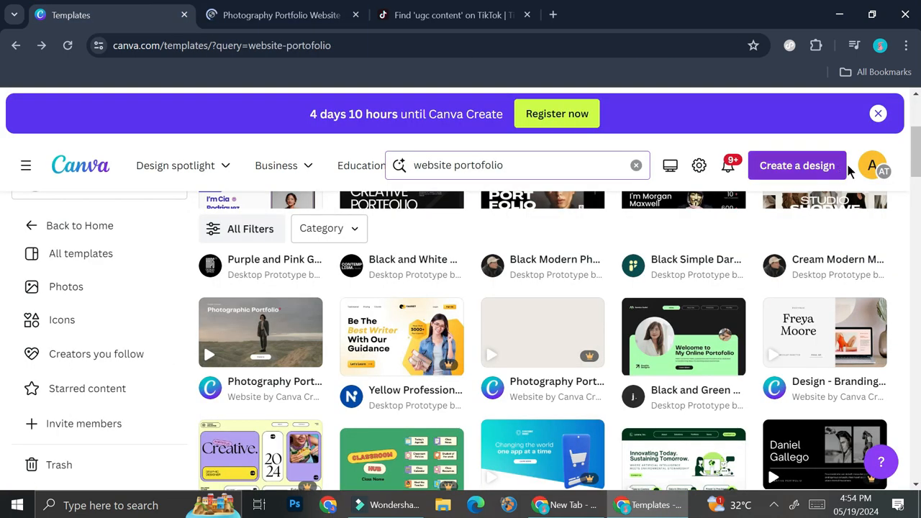
Search the new design types for "websi" and clear the search.
{"action": "left_click", "coordinate": [789, 166]}
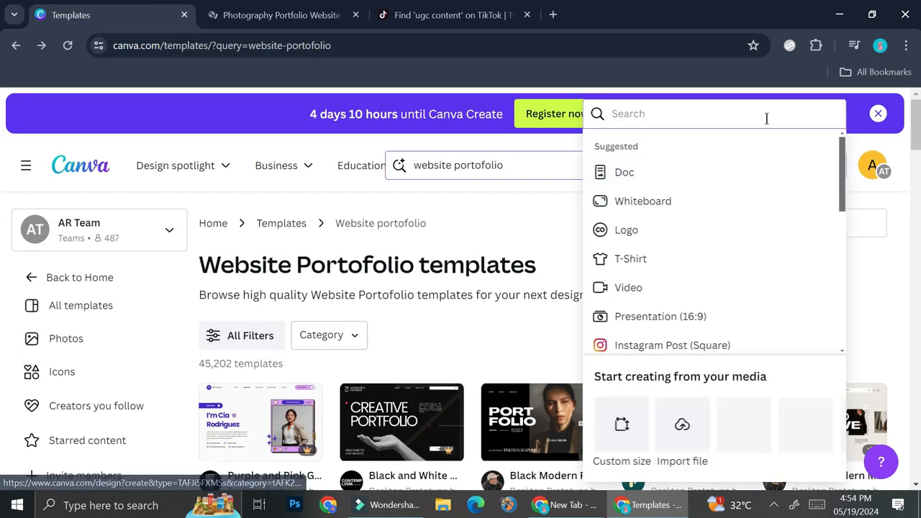
{"action": "type", "text": "websi"}
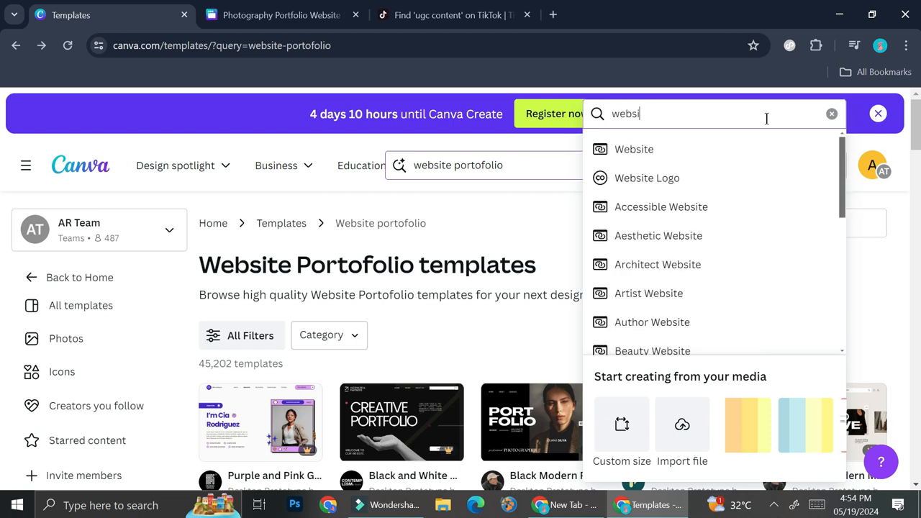
{"action": "left_click", "coordinate": [832, 113]}
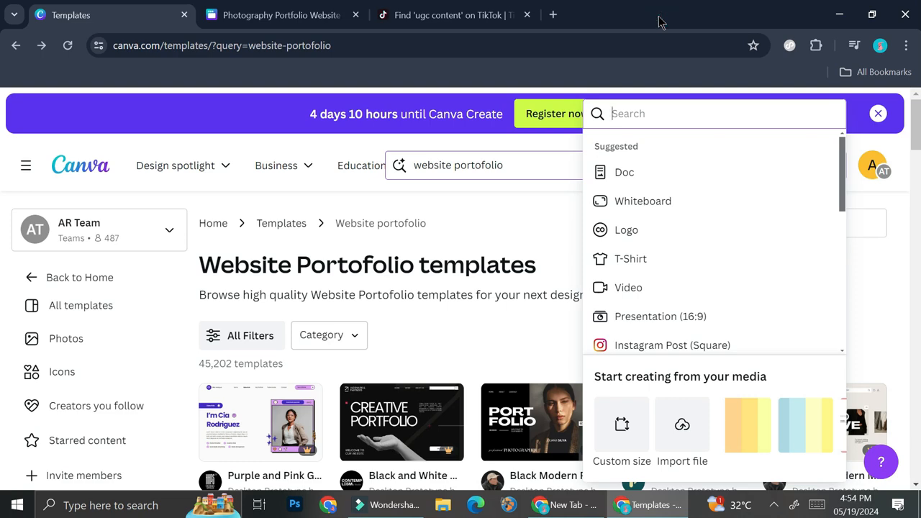
Switch to the opened Photography Portfolio Website design and review its pages from the cover to the Experience section.
{"action": "left_click", "coordinate": [303, 10]}
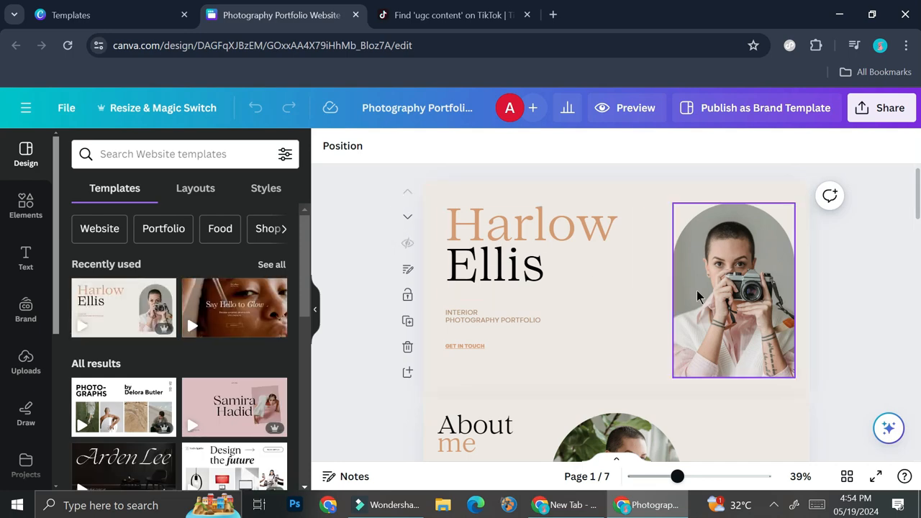
{"action": "scroll", "coordinate": [770, 273], "scroll_direction": "down", "scroll_amount": 15}
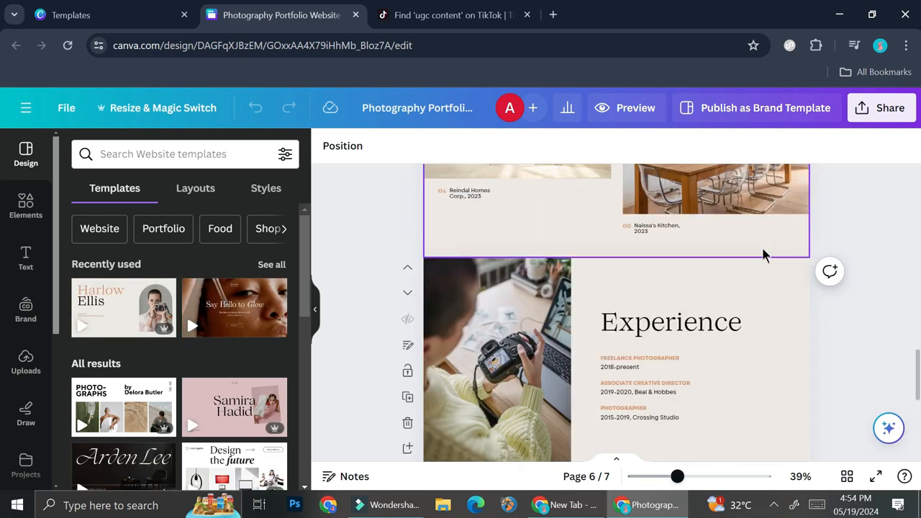
{"action": "scroll", "coordinate": [765, 253], "scroll_direction": "up", "scroll_amount": 9}
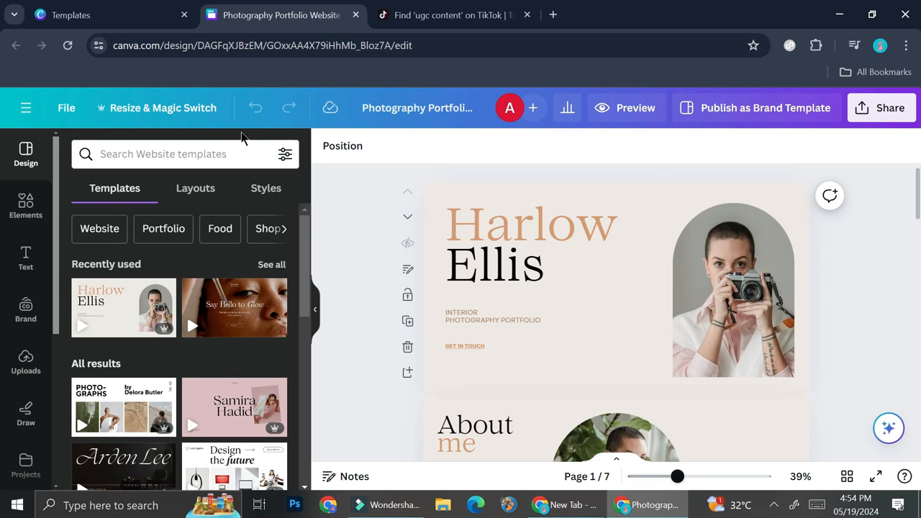
Search the elements library for "instagram logo" and show all matching graphics.
{"action": "left_click", "coordinate": [31, 224]}
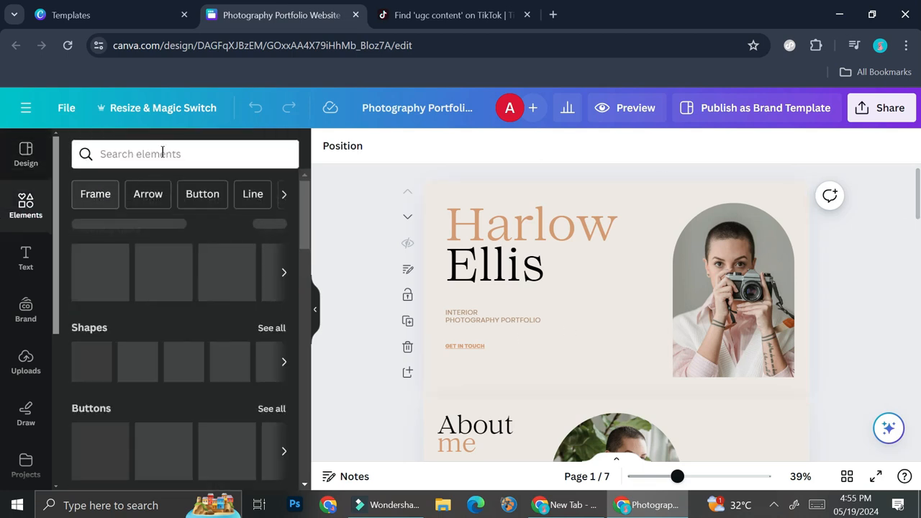
{"action": "left_click", "coordinate": [162, 154]}
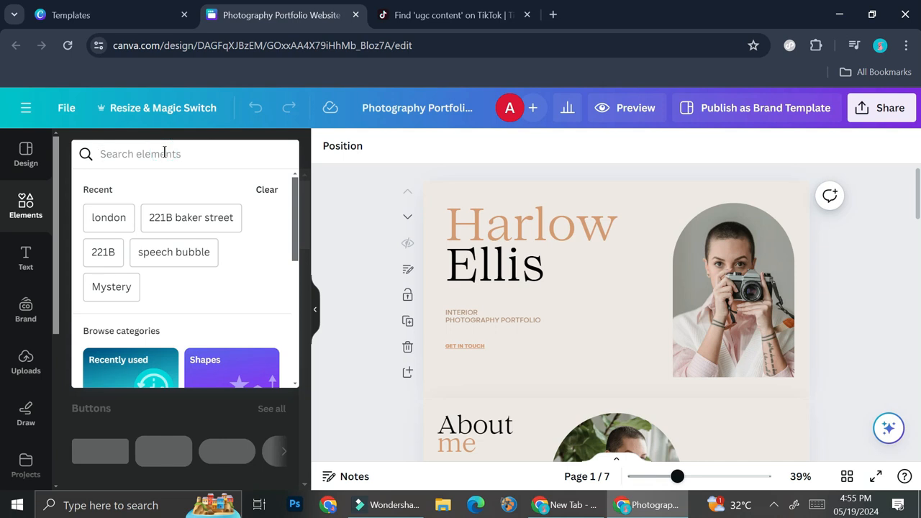
{"action": "type", "text": "insta"}
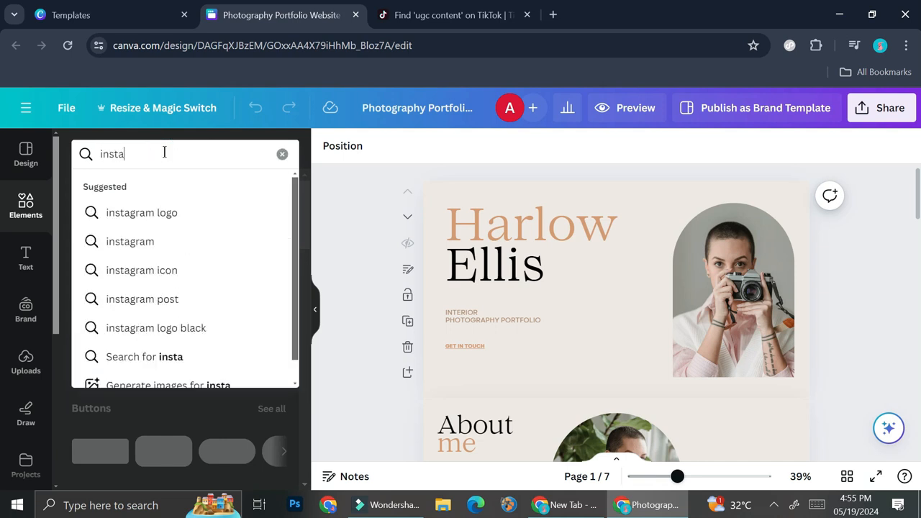
{"action": "left_click", "coordinate": [175, 210]}
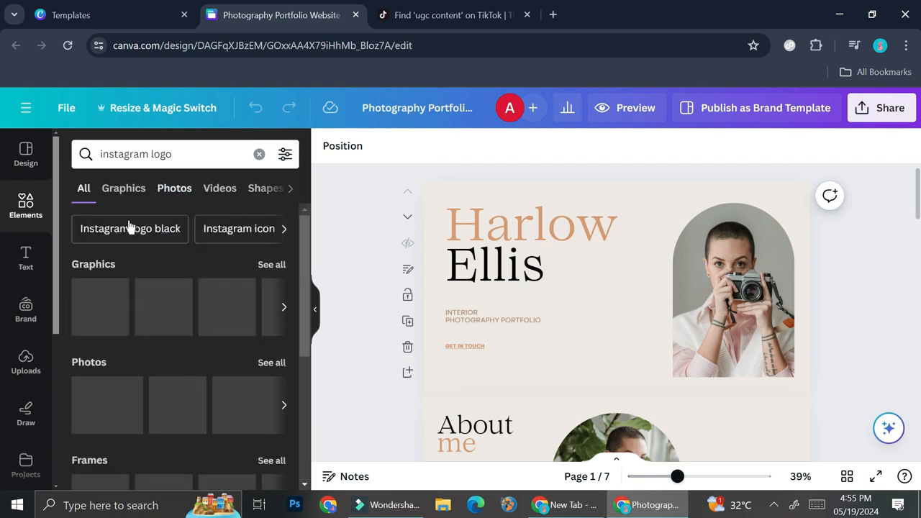
{"action": "left_click", "coordinate": [267, 264]}
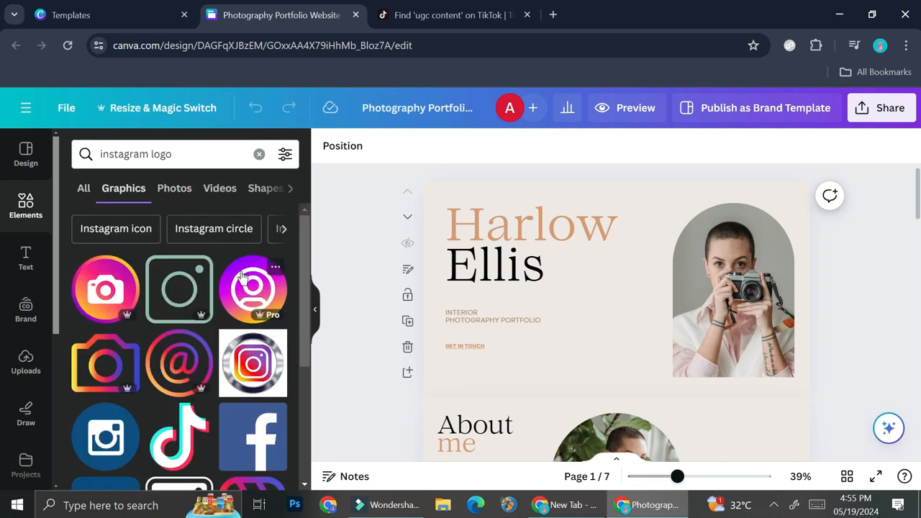
Add the outlined Instagram icon to the cover page and place it at small size between the portfolio subtitle and GET IN TOUCH.
{"action": "scroll", "coordinate": [133, 328], "scroll_direction": "down", "scroll_amount": 5}
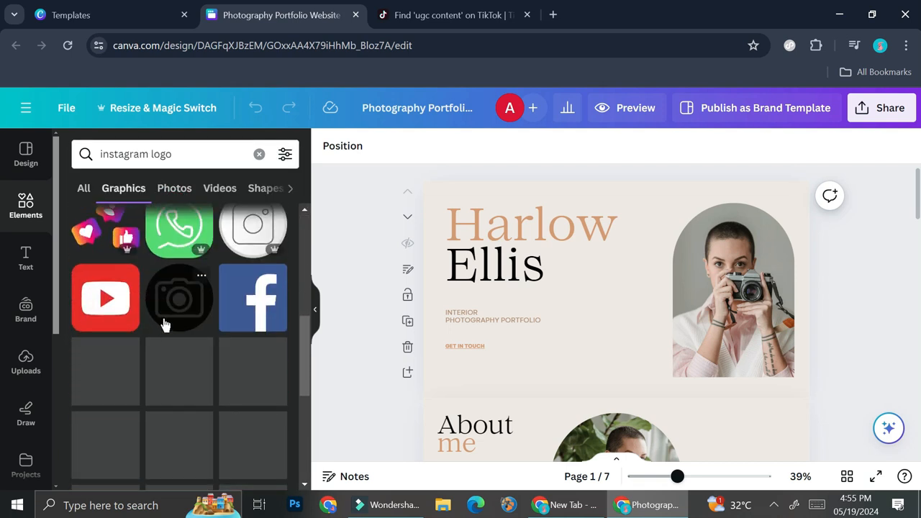
{"action": "scroll", "coordinate": [164, 324], "scroll_direction": "down", "scroll_amount": 2}
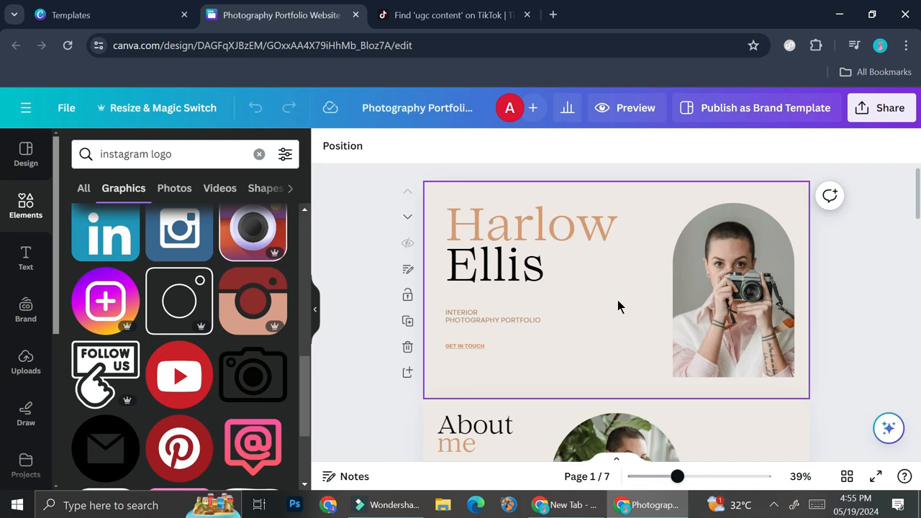
{"action": "left_click_drag", "start_coordinate": [661, 248], "coordinate": [419, 340]}
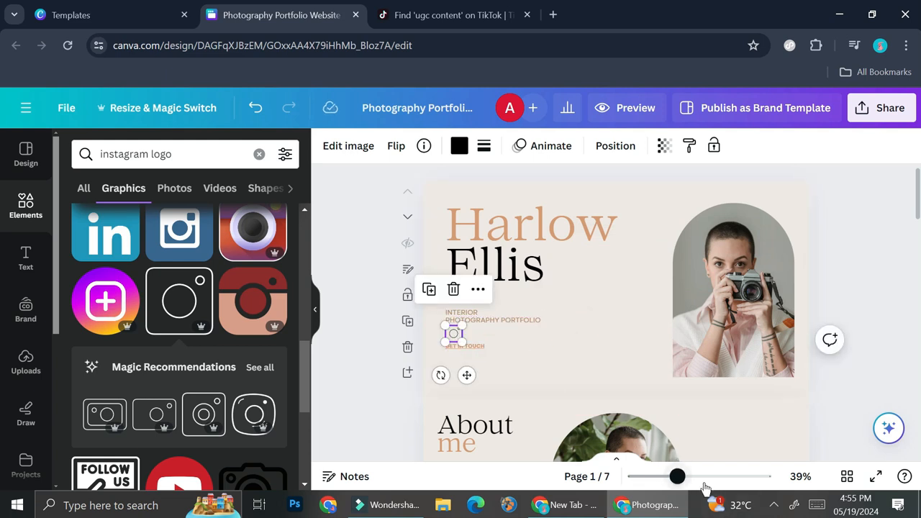
{"action": "left_click", "coordinate": [700, 477]}
{"action": "left_click_drag", "start_coordinate": [384, 465], "coordinate": [365, 461]}
{"action": "left_click_drag", "start_coordinate": [379, 329], "coordinate": [361, 341]}
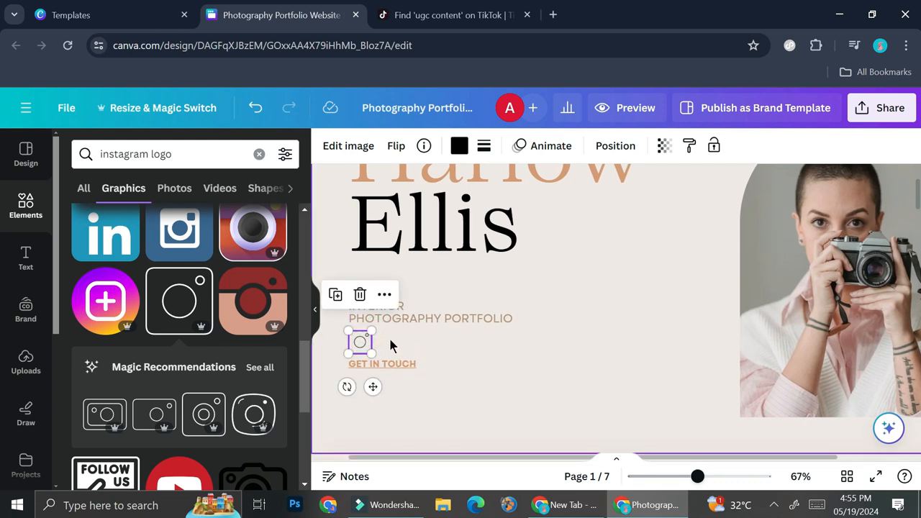
{"action": "left_click", "coordinate": [391, 344]}
Recolour the Instagram icon with the custom brown #8F7B69.
{"action": "left_click", "coordinate": [361, 342]}
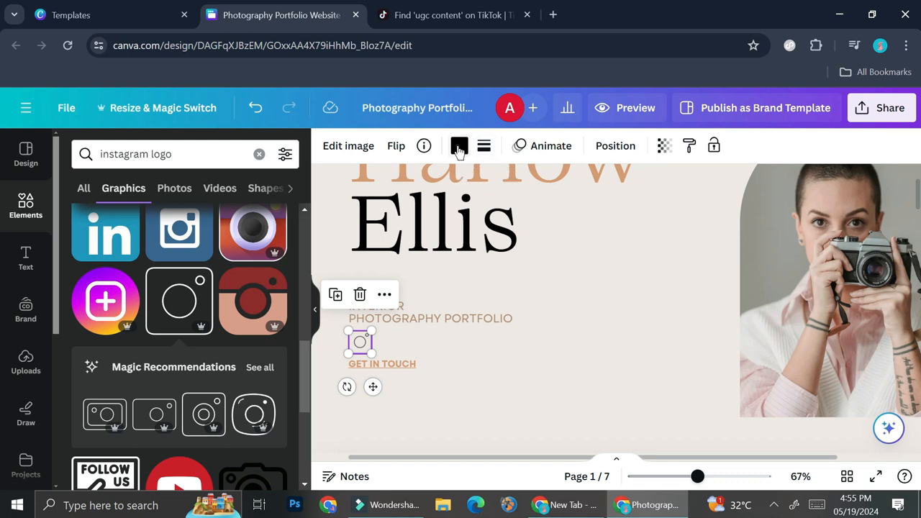
{"action": "left_click", "coordinate": [458, 147]}
{"action": "left_click", "coordinate": [156, 243]}
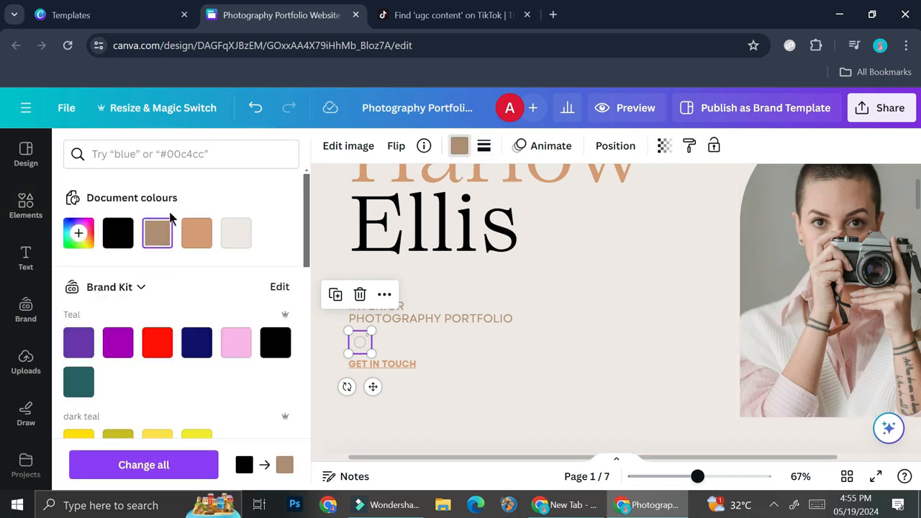
{"action": "left_click", "coordinate": [80, 233]}
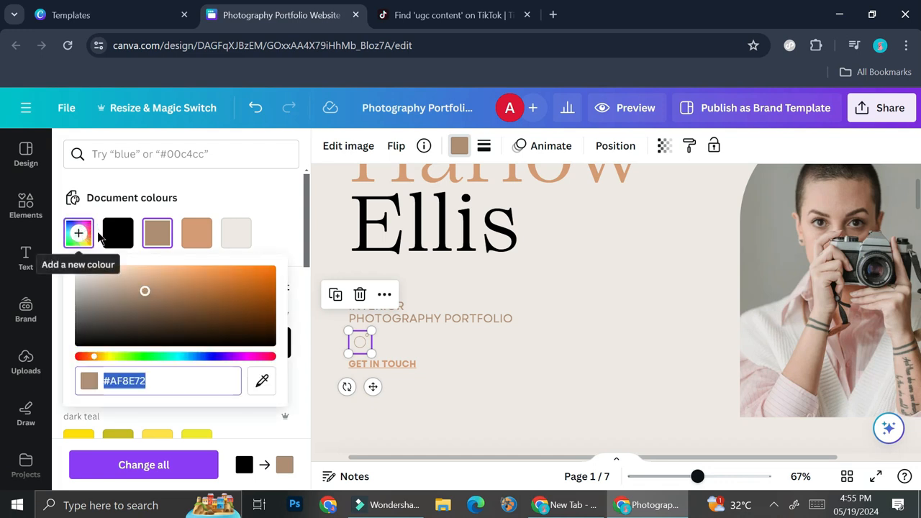
{"action": "left_click_drag", "start_coordinate": [144, 289], "coordinate": [128, 301]}
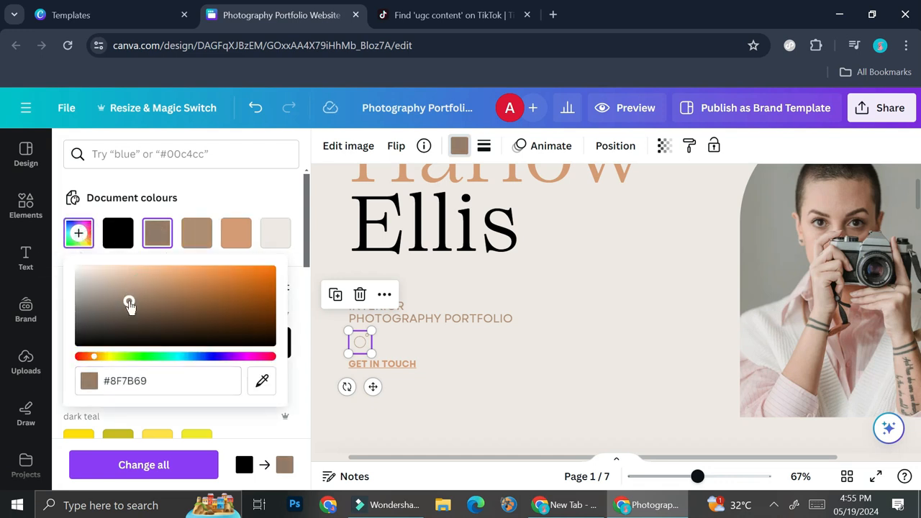
{"action": "left_click", "coordinate": [429, 345]}
{"action": "left_click", "coordinate": [430, 343]}
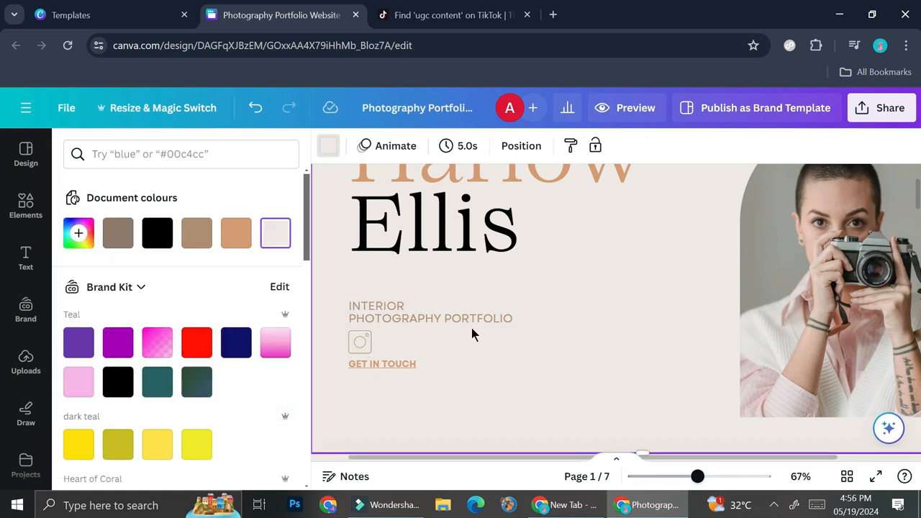
Delete the GET IN TOUCH text from the cover page.
{"action": "left_click", "coordinate": [416, 365]}
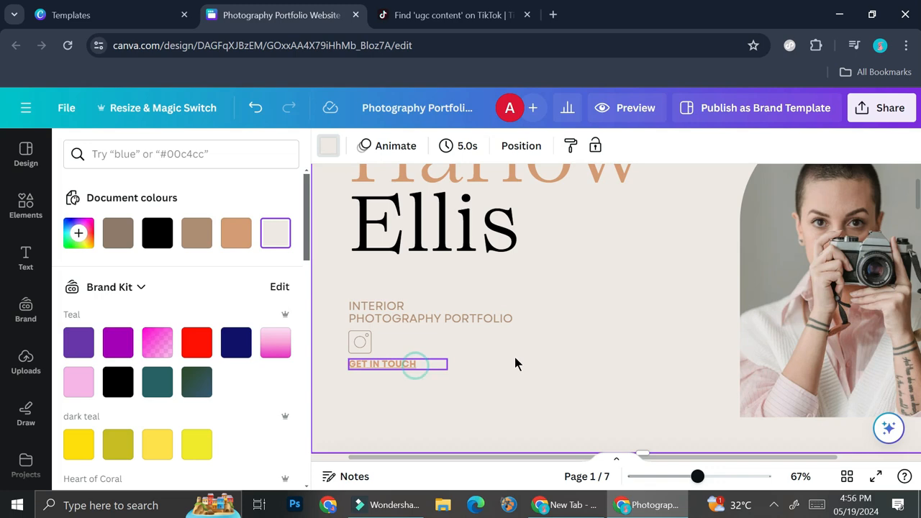
{"action": "key", "text": "Delete"}
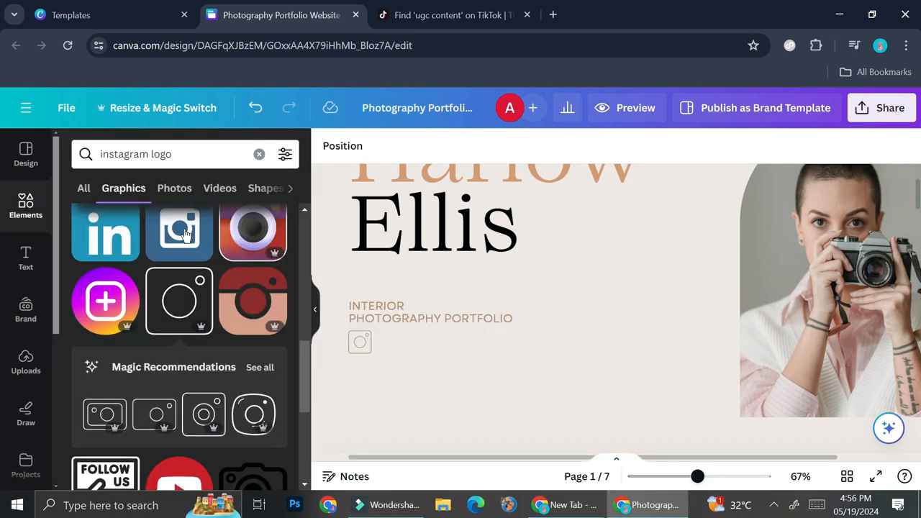
Search the graphics for "tiktok app logo" and browse the results for a suitable icon.
{"action": "left_click", "coordinate": [259, 154]}
{"action": "type", "text": "tik"}
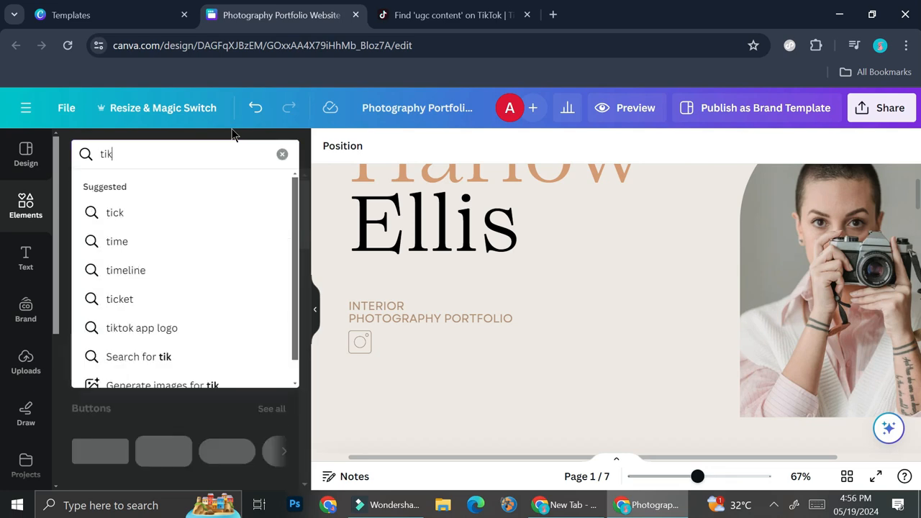
{"action": "key", "text": "Down"}
{"action": "key", "text": "Return"}
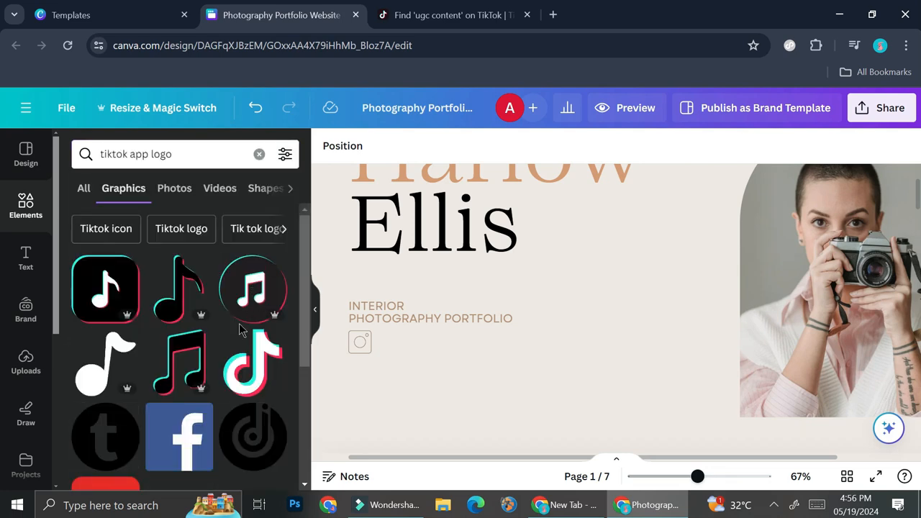
{"action": "scroll", "coordinate": [241, 330], "scroll_direction": "down", "scroll_amount": 10}
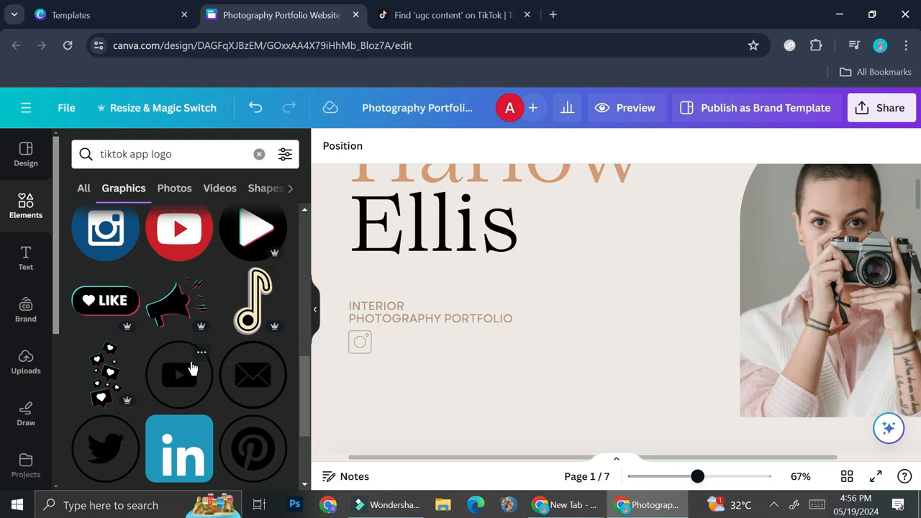
{"action": "scroll", "coordinate": [192, 367], "scroll_direction": "down", "scroll_amount": 2}
{"action": "scroll", "coordinate": [203, 353], "scroll_direction": "down", "scroll_amount": 3}
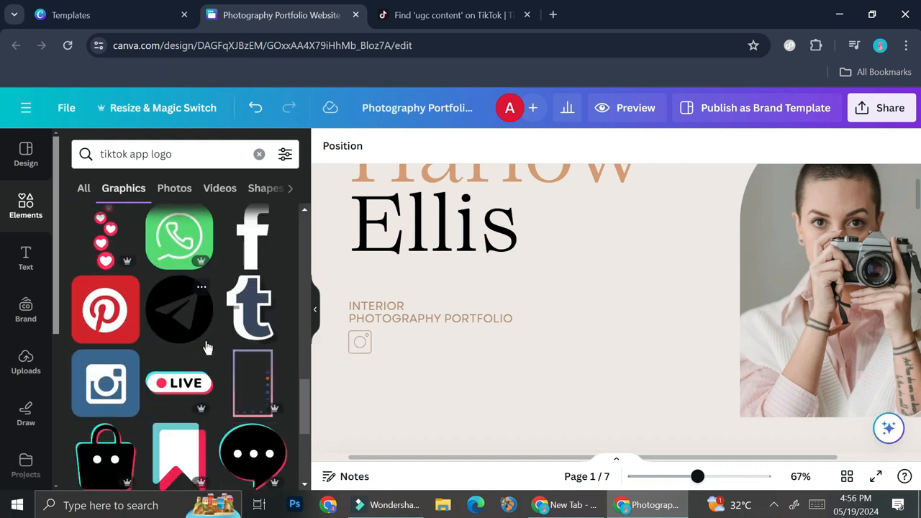
{"action": "scroll", "coordinate": [213, 337], "scroll_direction": "up", "scroll_amount": 13}
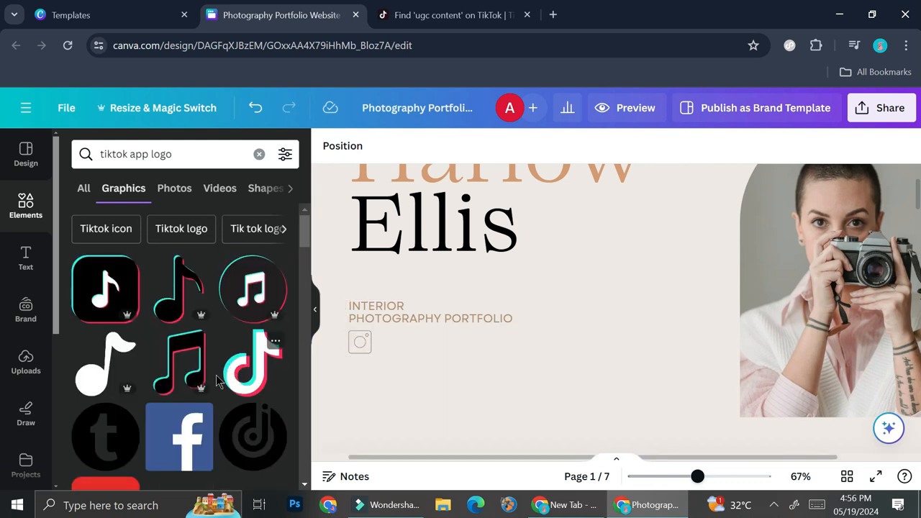
Add the TikTok note logo to the cover page, shrink it to the Instagram icon's size and place it beside that icon.
{"action": "left_click", "coordinate": [259, 365]}
{"action": "left_click_drag", "start_coordinate": [646, 267], "coordinate": [433, 359]}
{"action": "left_click_drag", "start_coordinate": [496, 281], "coordinate": [404, 389]}
{"action": "left_click_drag", "start_coordinate": [392, 421], "coordinate": [400, 353]}
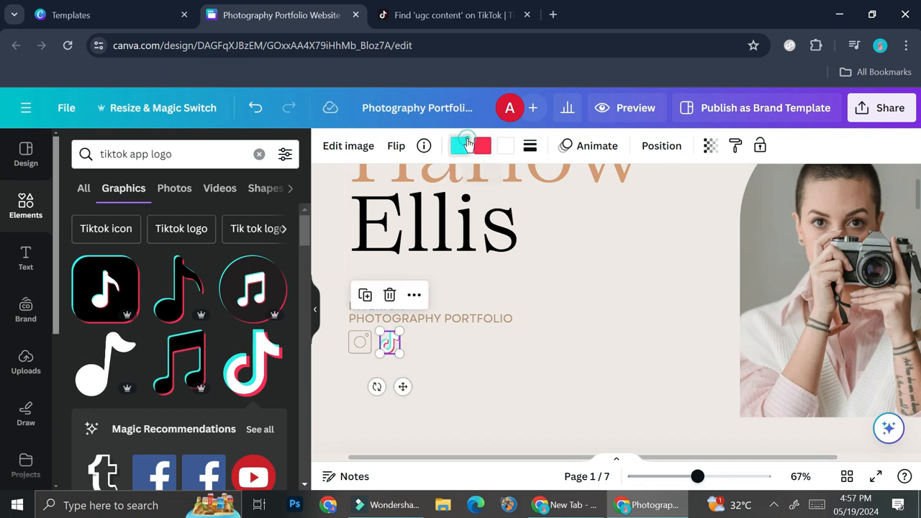
Recolour the TikTok logo in brown tones to match the Instagram icon and move it directly below that icon.
{"action": "left_click", "coordinate": [460, 147]}
{"action": "left_click", "coordinate": [433, 351]}
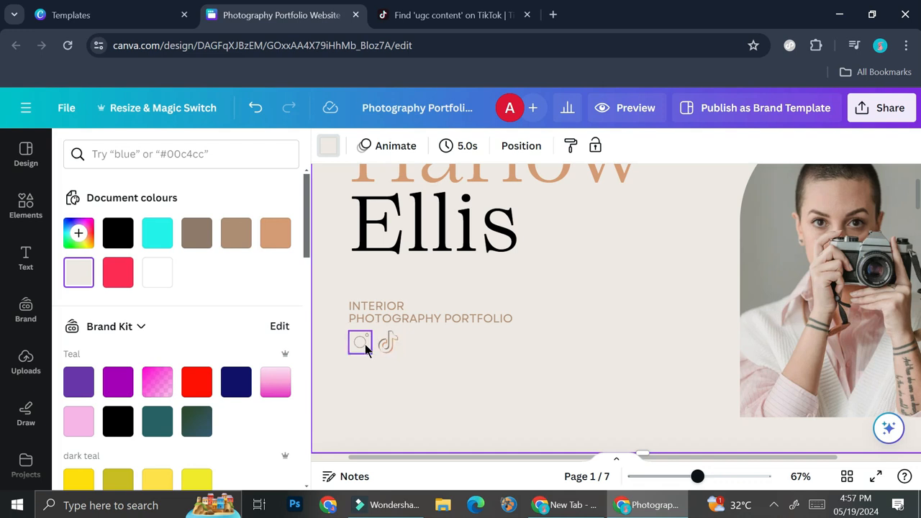
{"action": "left_click_drag", "start_coordinate": [393, 347], "coordinate": [358, 372]}
{"action": "left_click", "coordinate": [405, 347]}
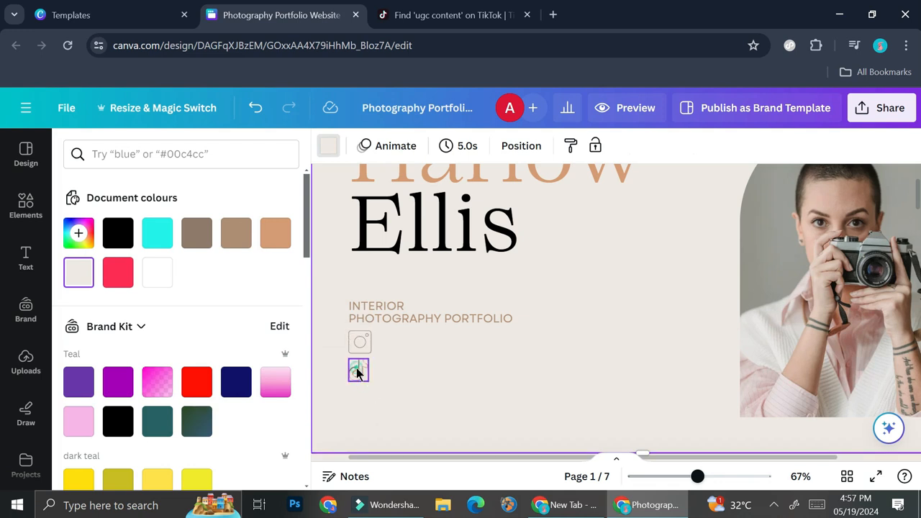
{"action": "left_click", "coordinate": [358, 371]}
{"action": "left_click", "coordinate": [390, 346]}
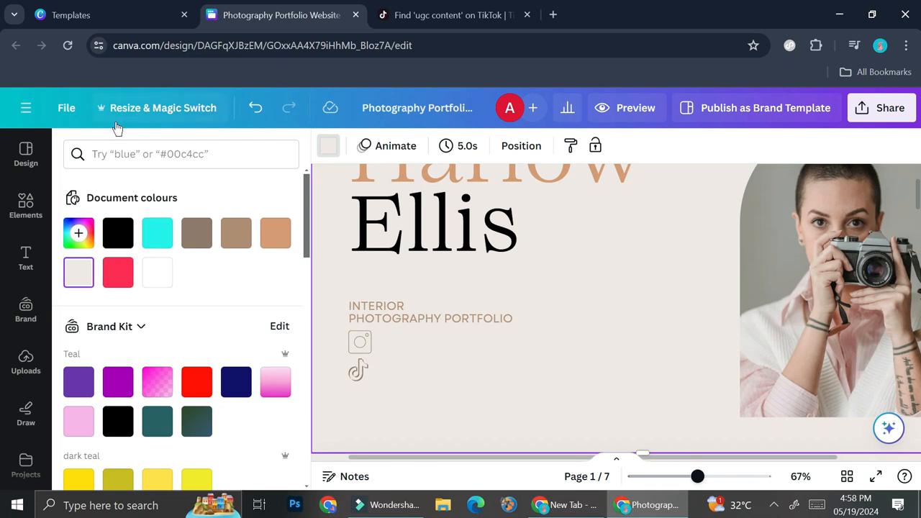
Duplicate the portfolio subtitle text beside the Instagram icon and change the copy to "IG LINK".
{"action": "left_click", "coordinate": [442, 310]}
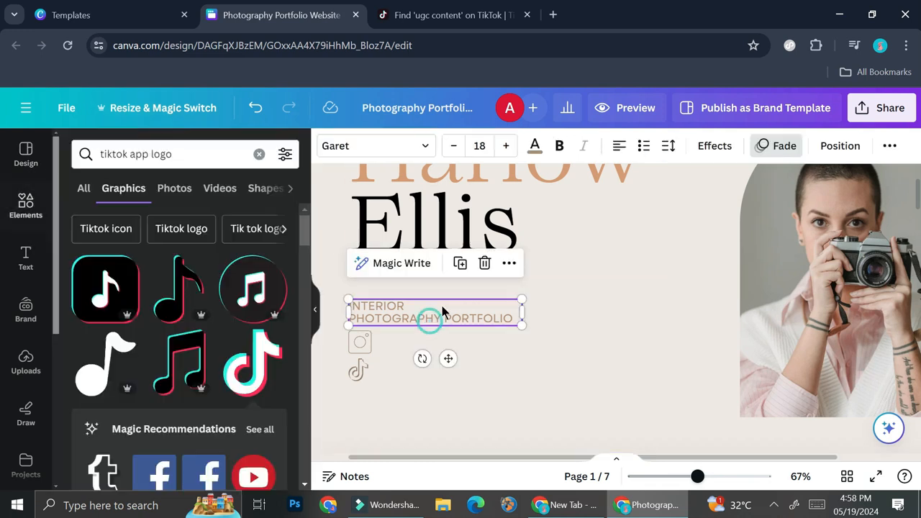
{"action": "left_click_drag", "start_coordinate": [469, 306], "coordinate": [471, 341]}
{"action": "double_click", "coordinate": [471, 350]}
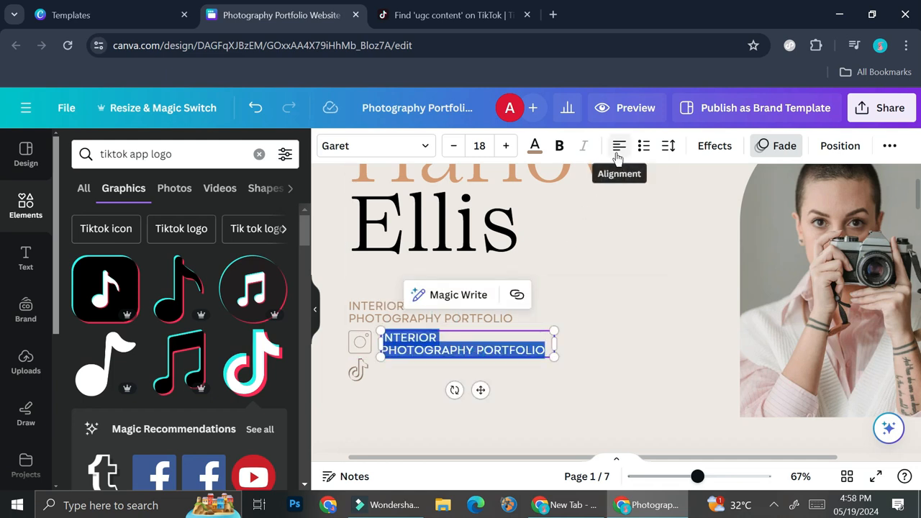
{"action": "type", "text": "IG LINK"}
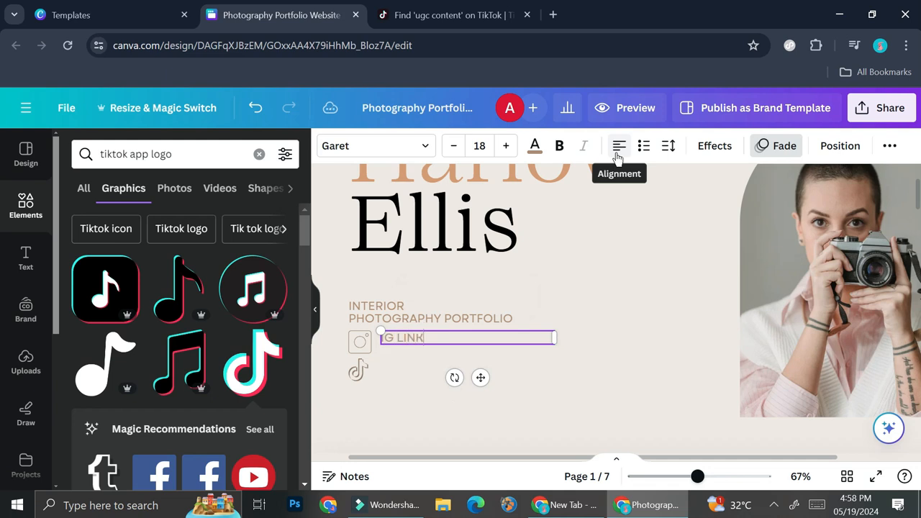
{"action": "left_click", "coordinate": [425, 369]}
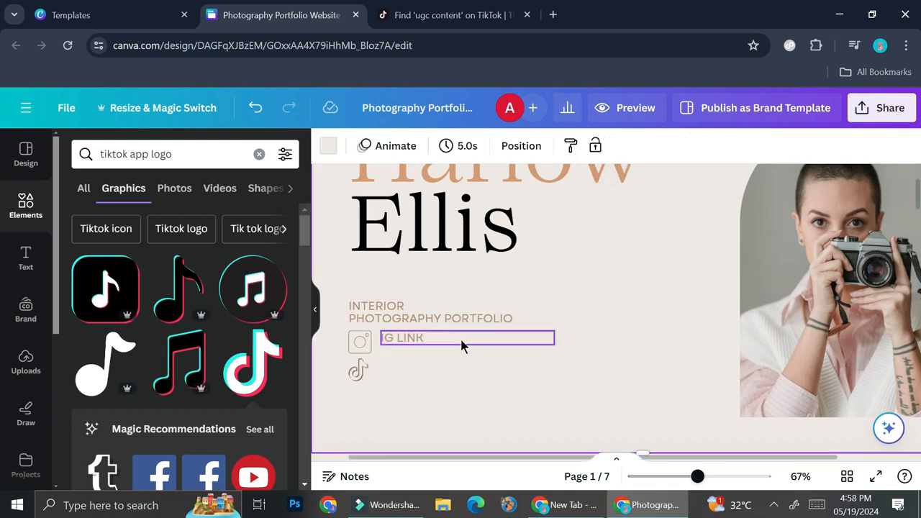
Duplicate the "IG LINK" text beside the TikTok logo and change the copy to "TIKTOK LINK".
{"action": "left_click", "coordinate": [462, 341]}
{"action": "key", "text": "ctrl+d"}
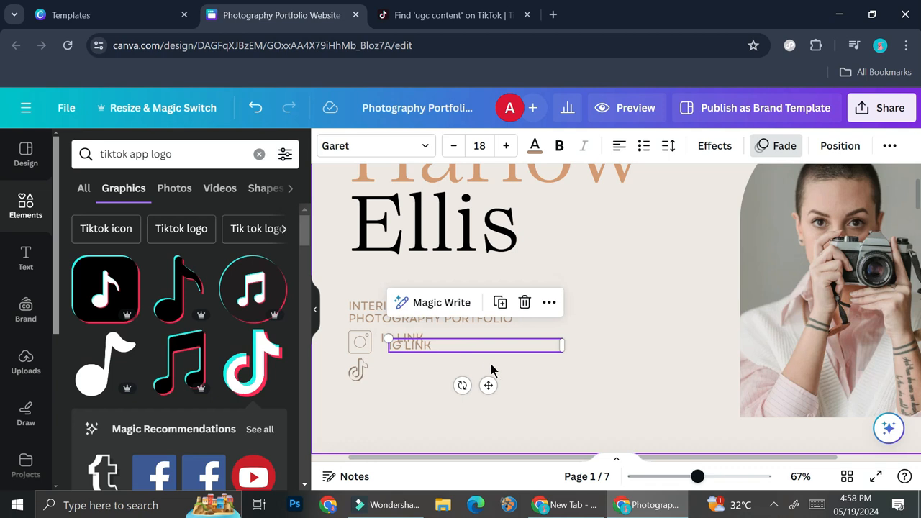
{"action": "left_click_drag", "start_coordinate": [488, 385], "coordinate": [483, 408]}
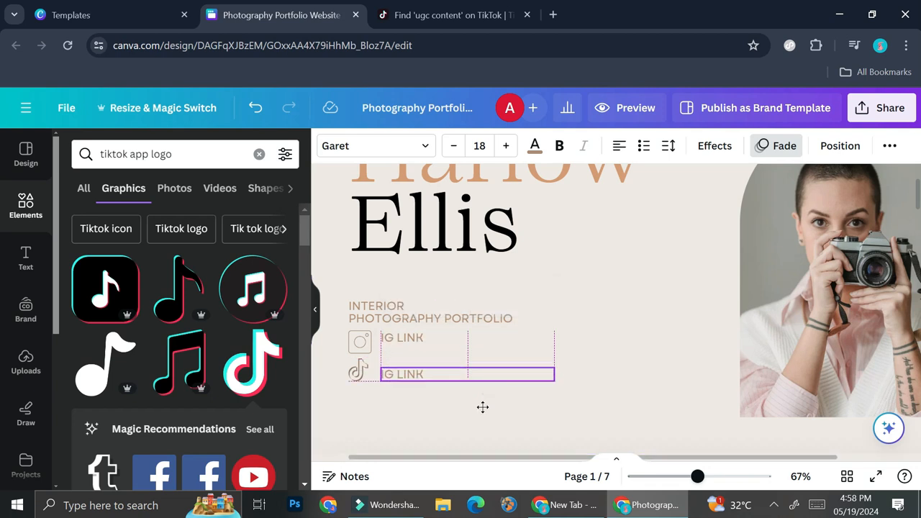
{"action": "left_click", "coordinate": [403, 376]}
{"action": "left_click", "coordinate": [394, 376]}
{"action": "double_click", "coordinate": [394, 376]}
{"action": "type", "text": "TIKTOK"}
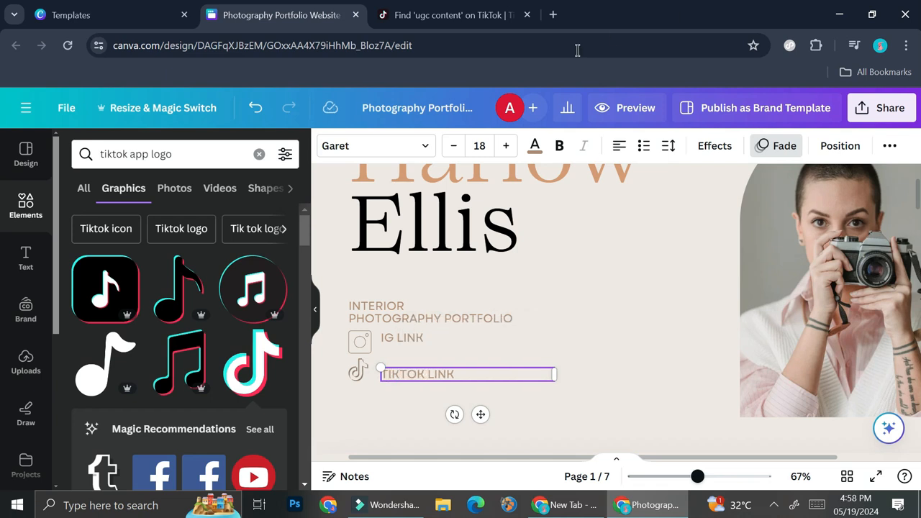
Align the "IG LINK" and "TIKTOK LINK" texts vertically with the centres of their icons.
{"action": "left_click", "coordinate": [632, 322]}
{"action": "left_click", "coordinate": [433, 338]}
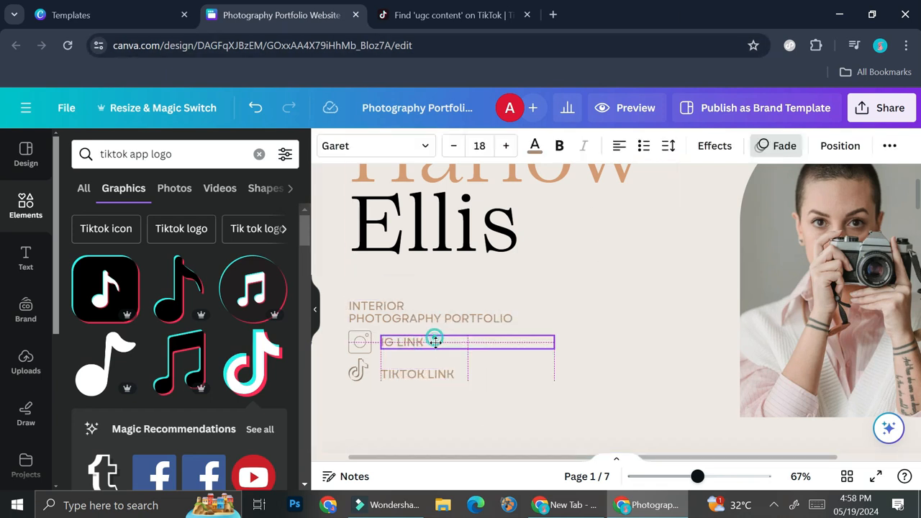
{"action": "left_click", "coordinate": [430, 376], "text": "shift"}
{"action": "left_click", "coordinate": [430, 372]}
{"action": "left_click_drag", "start_coordinate": [434, 373], "coordinate": [433, 368]}
{"action": "left_click", "coordinate": [663, 348]}
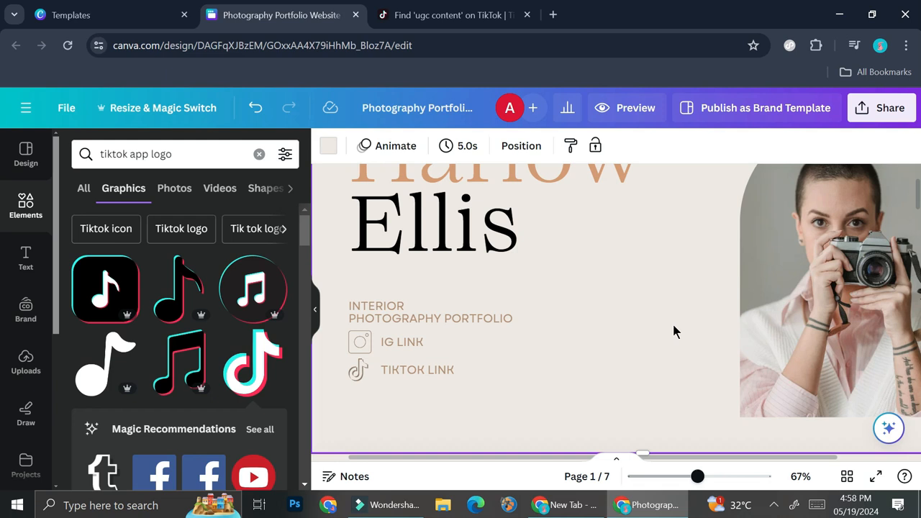
Open the link entry for the "IG LINK" text and look through the suggested link destinations.
{"action": "left_click", "coordinate": [428, 341]}
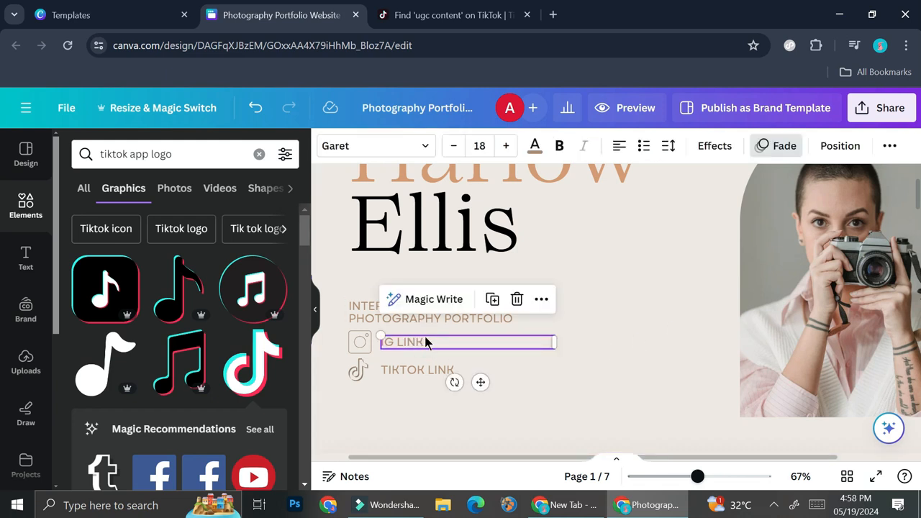
{"action": "left_click", "coordinate": [544, 298]}
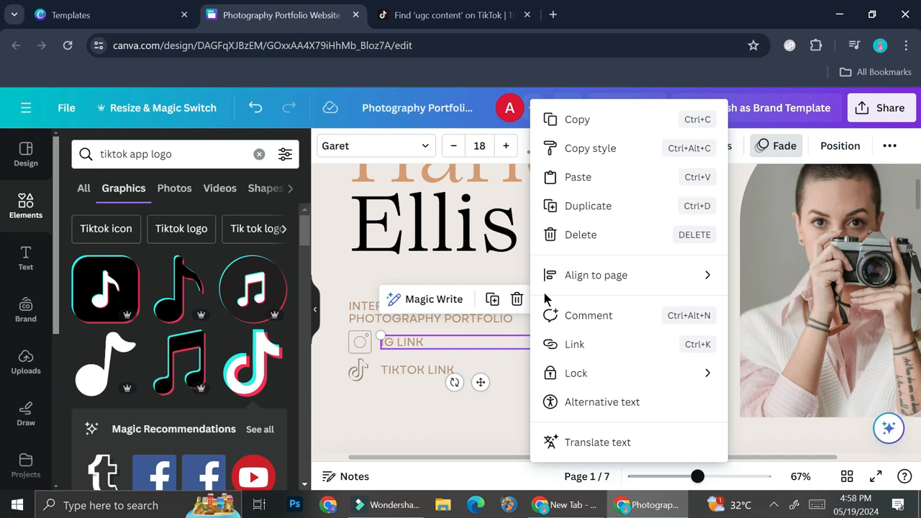
{"action": "left_click", "coordinate": [450, 419]}
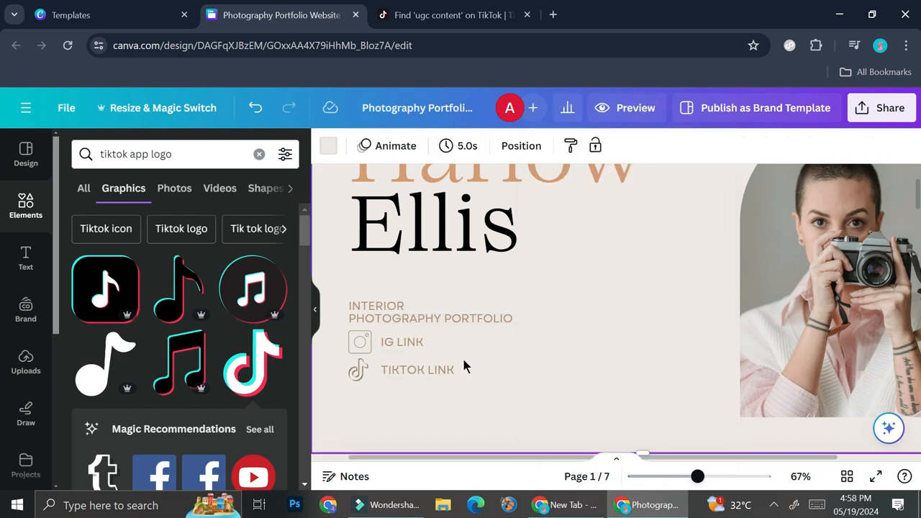
{"action": "left_click", "coordinate": [467, 343]}
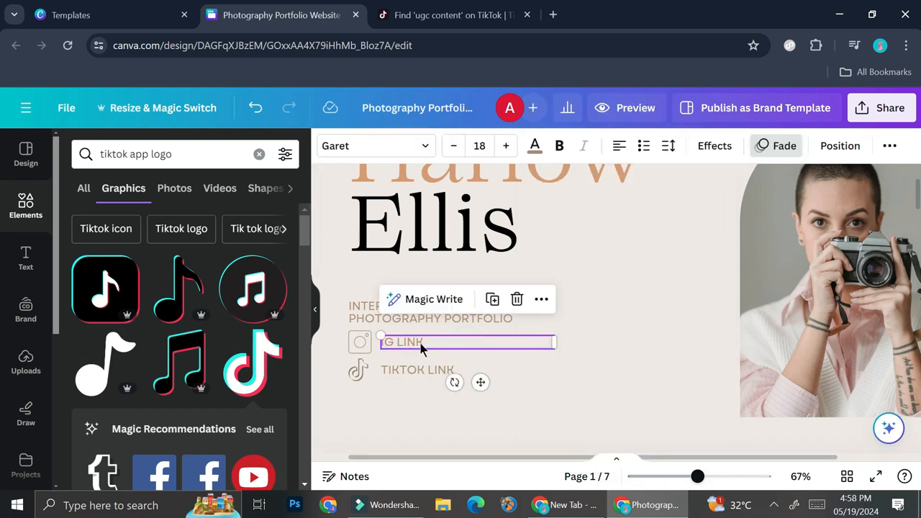
{"action": "left_click", "coordinate": [541, 299]}
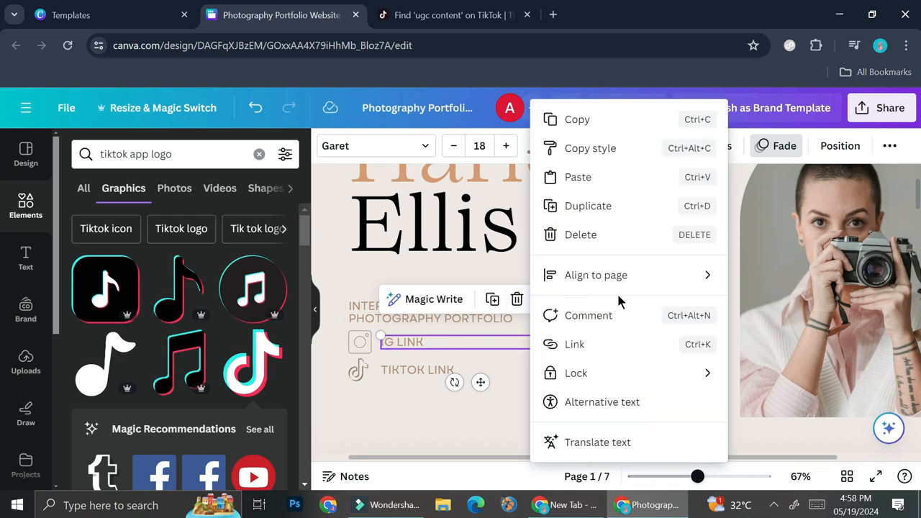
{"action": "left_click", "coordinate": [570, 344]}
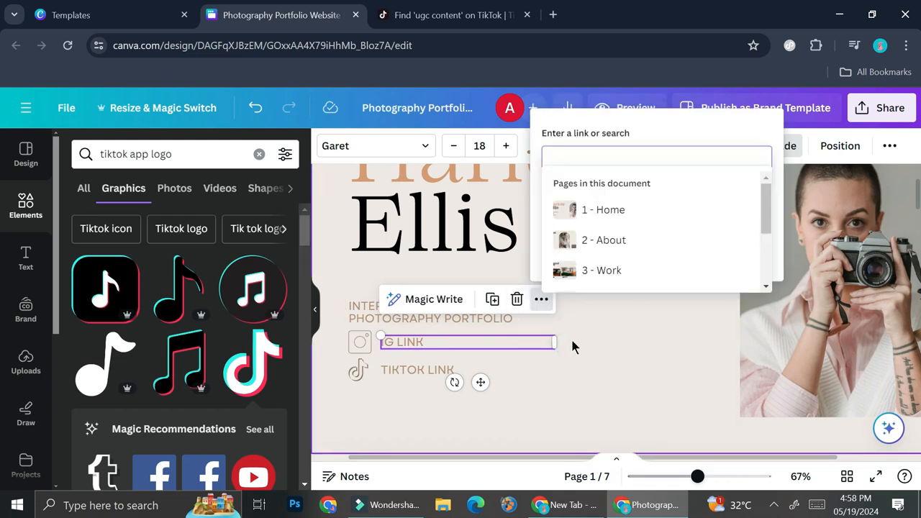
{"action": "left_click", "coordinate": [620, 154]}
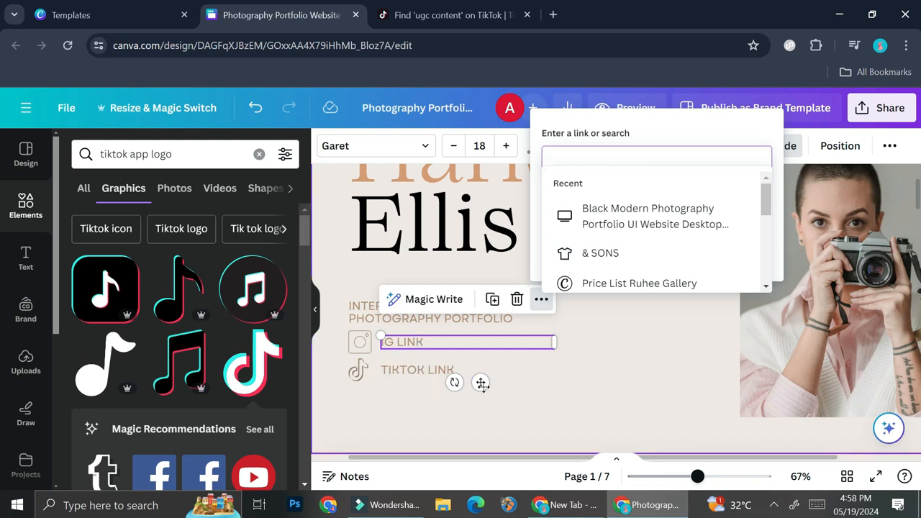
Replace "INTERIOR PHOTOGRAPHY" in the cover subtitle so it reads "UGC CONTENT CREATOR PORTFOLIO".
{"action": "scroll", "coordinate": [580, 393], "scroll_direction": "down", "scroll_amount": 5}
{"action": "mouse_move", "coordinate": [648, 505]}
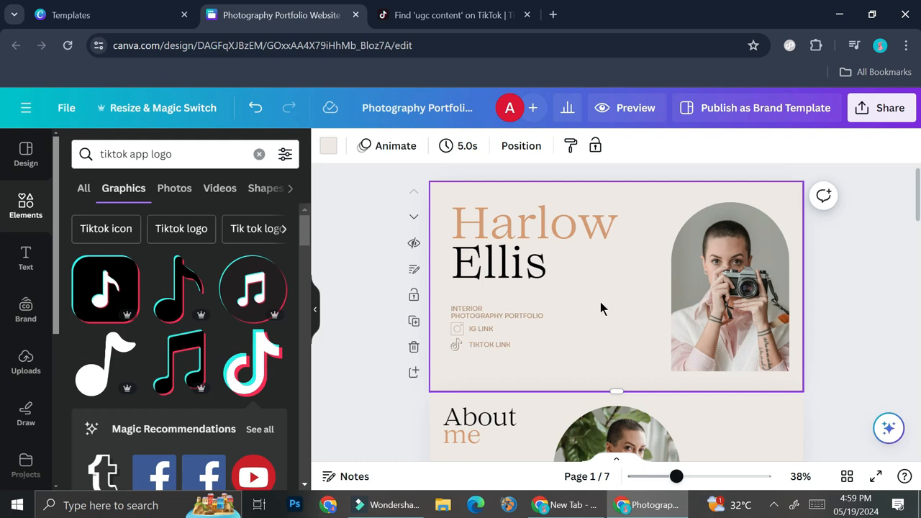
{"action": "left_click", "coordinate": [500, 311]}
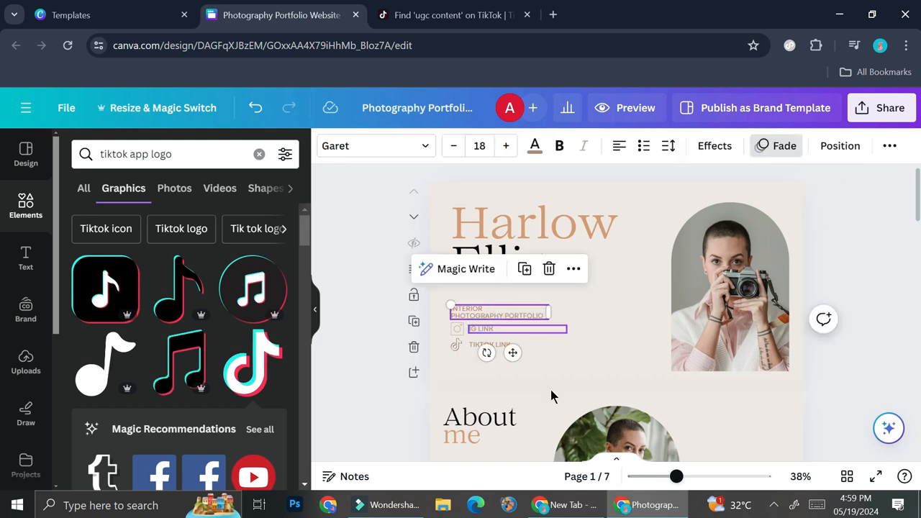
{"action": "left_click", "coordinate": [697, 478]}
{"action": "left_click_drag", "start_coordinate": [551, 459], "coordinate": [513, 460]}
{"action": "double_click", "coordinate": [493, 301]}
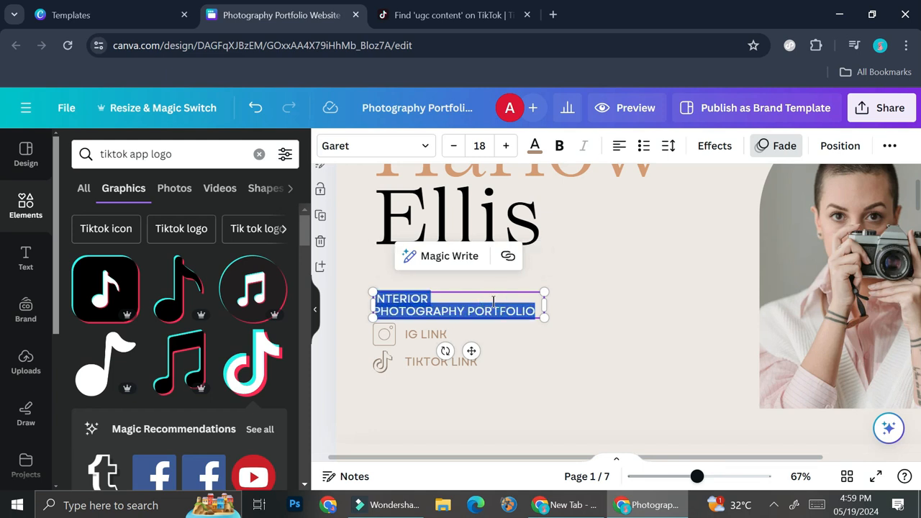
{"action": "left_click", "coordinate": [444, 302]}
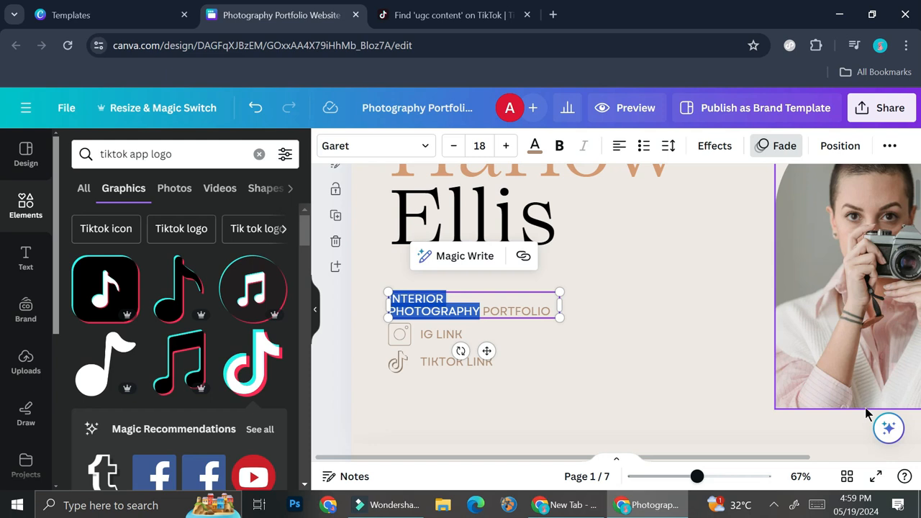
{"action": "type", "text": "UGC "}
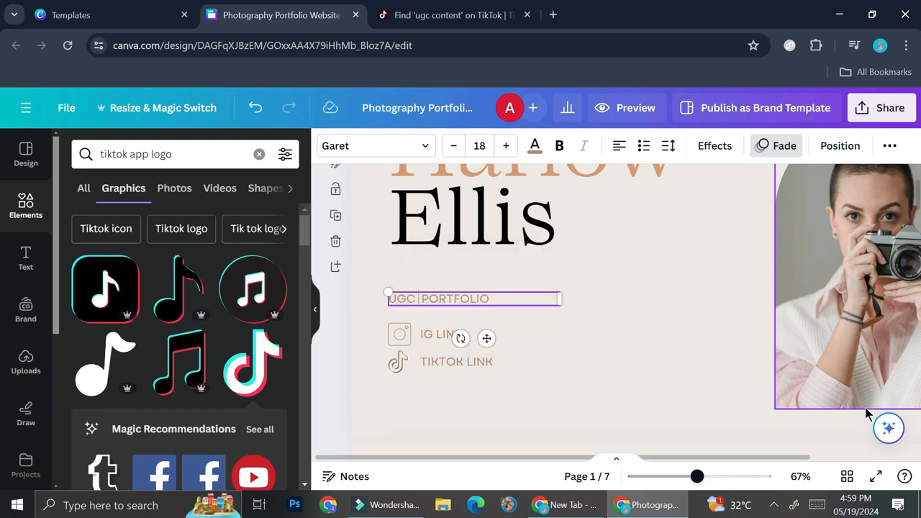
{"action": "type", "text": "CONTE"}
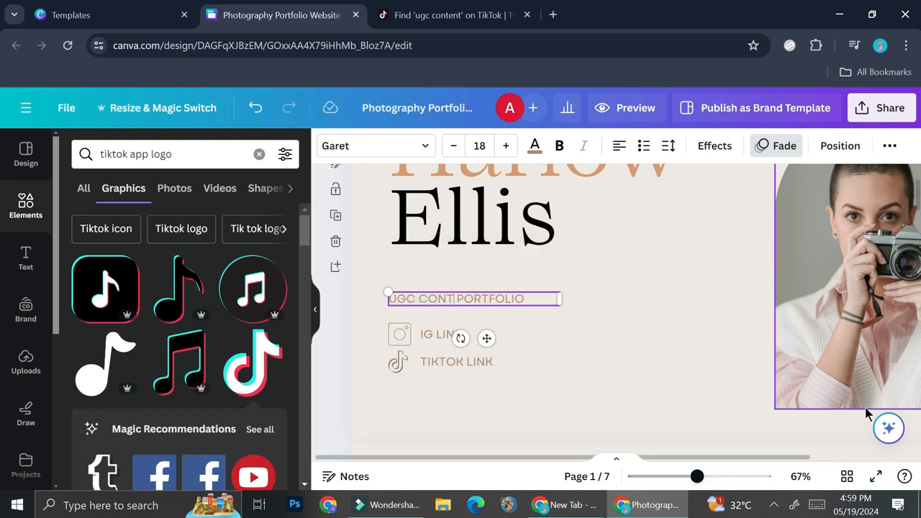
{"action": "type", "text": "NT CRE"}
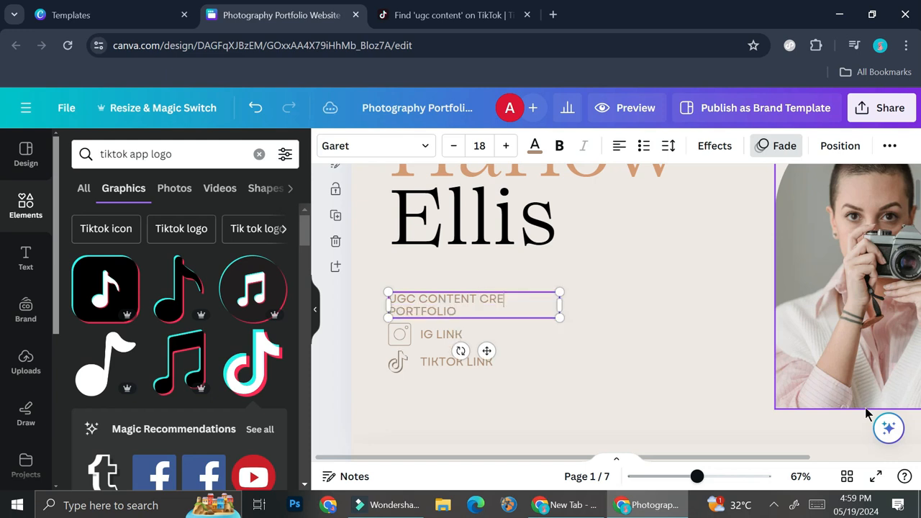
{"action": "type", "text": "ATOR"}
{"action": "left_click", "coordinate": [733, 384]}
Replace the photo in the cover's arched frame with the uploaded image of the woman in a hat and white sweater.
{"action": "scroll", "coordinate": [550, 269], "scroll_direction": "up", "scroll_amount": 3}
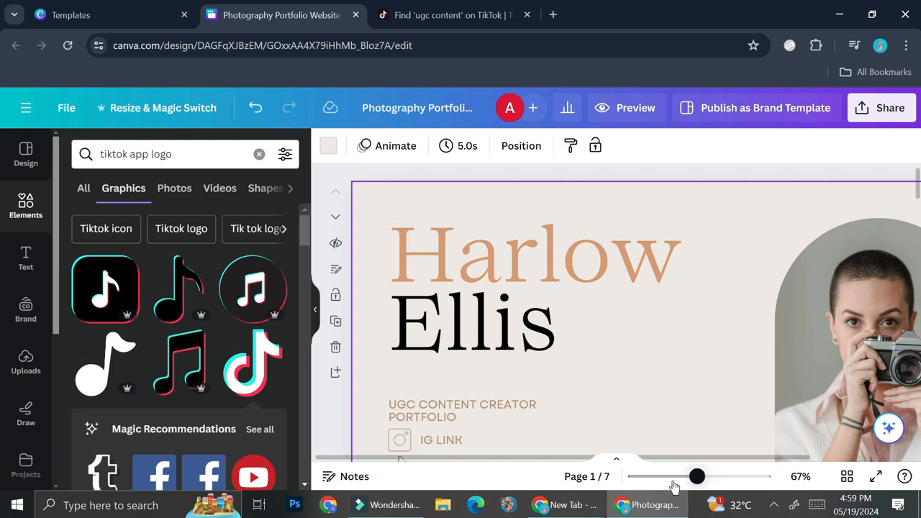
{"action": "scroll", "coordinate": [690, 429], "scroll_direction": "down", "scroll_amount": 3}
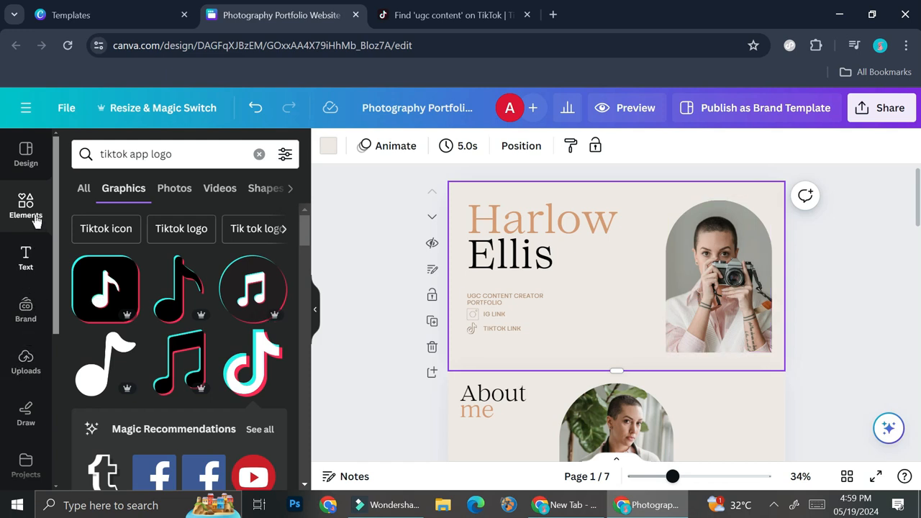
{"action": "left_click", "coordinate": [26, 365]}
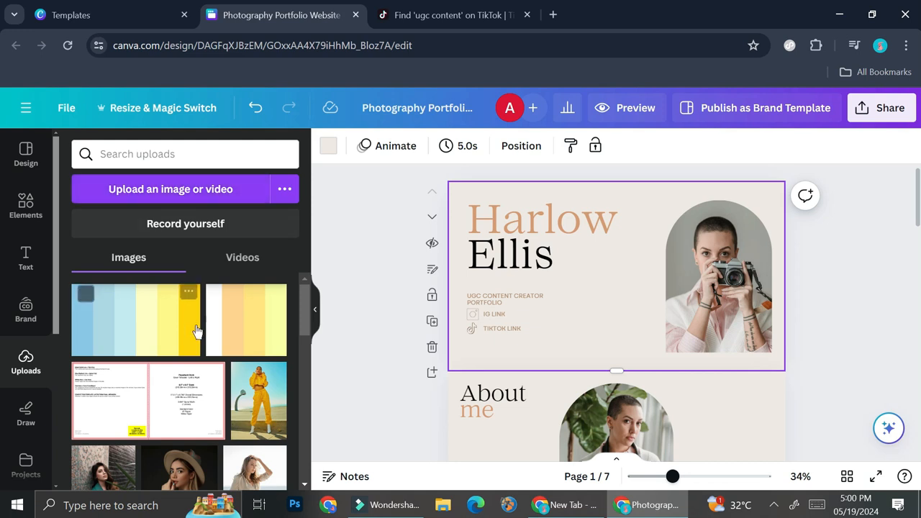
{"action": "scroll", "coordinate": [191, 338], "scroll_direction": "down", "scroll_amount": 1}
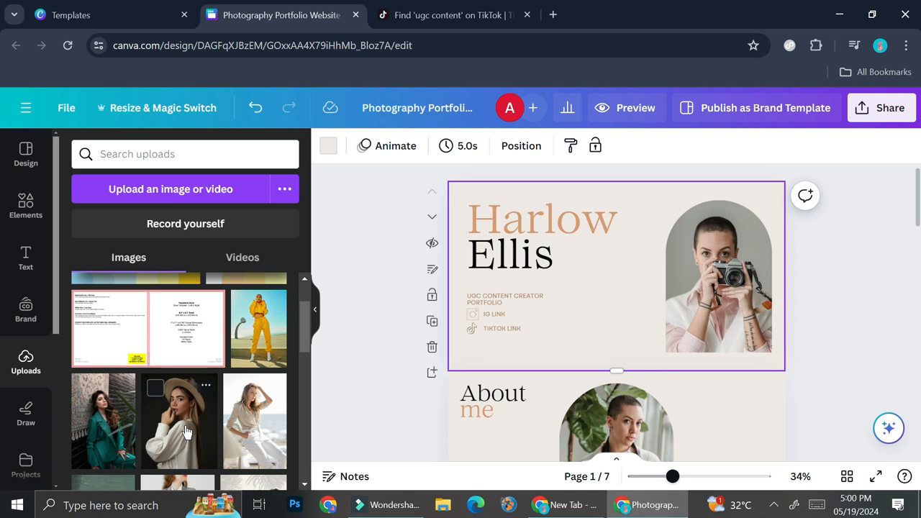
{"action": "scroll", "coordinate": [185, 432], "scroll_direction": "down", "scroll_amount": 3}
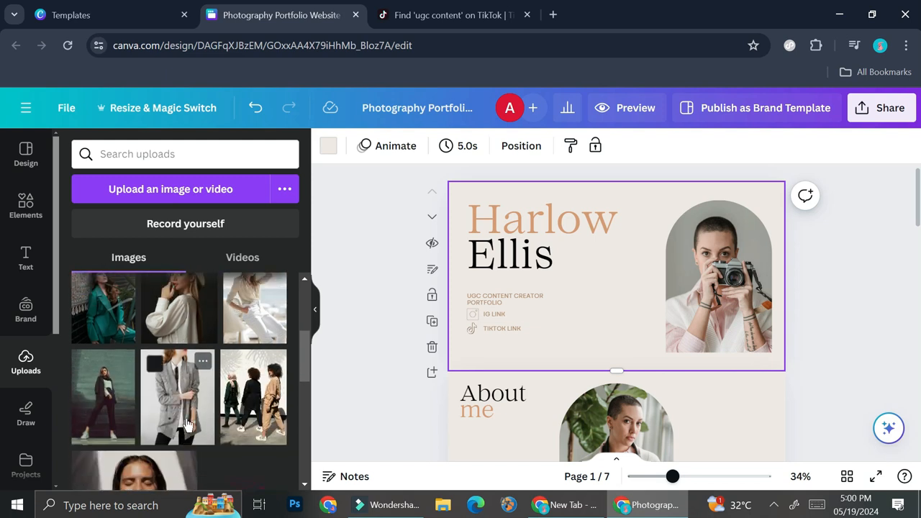
{"action": "scroll", "coordinate": [180, 439], "scroll_direction": "up", "scroll_amount": 3}
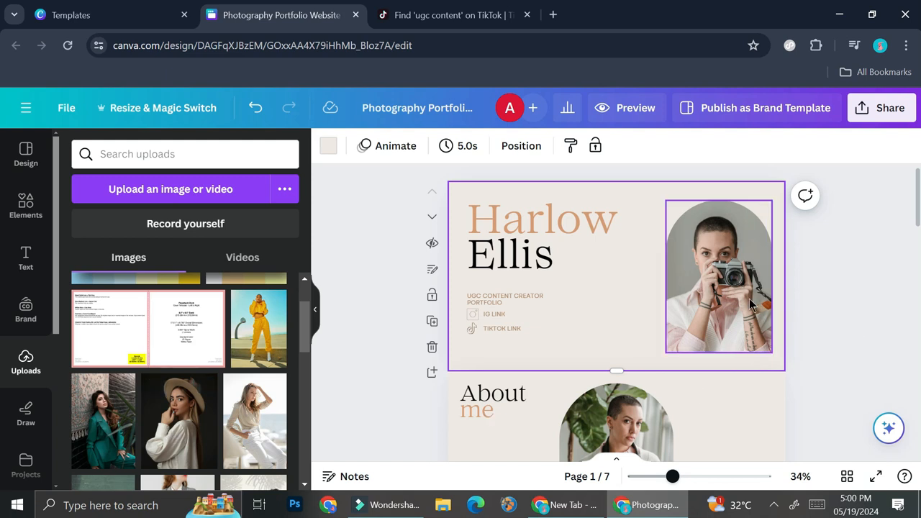
{"action": "left_click_drag", "start_coordinate": [166, 432], "coordinate": [698, 277]}
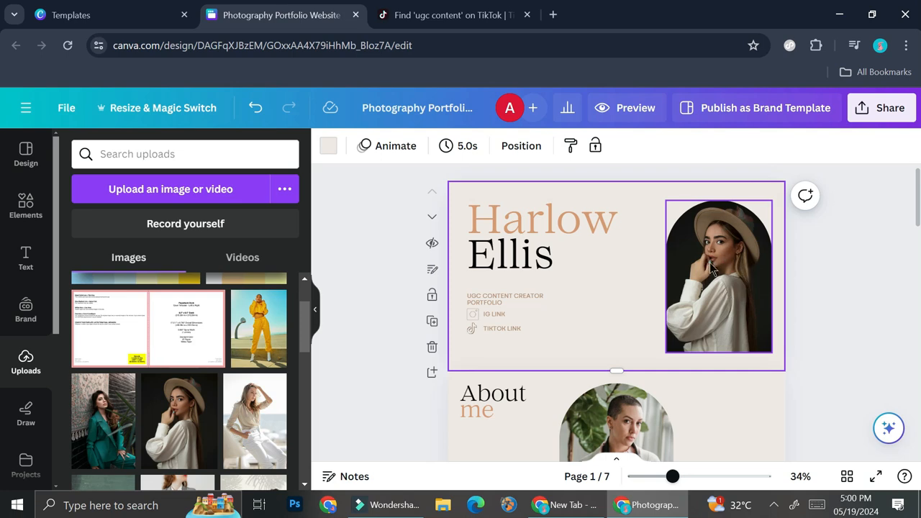
Search the elements for "frame" and browse the available frame shapes.
{"action": "left_click", "coordinate": [26, 204]}
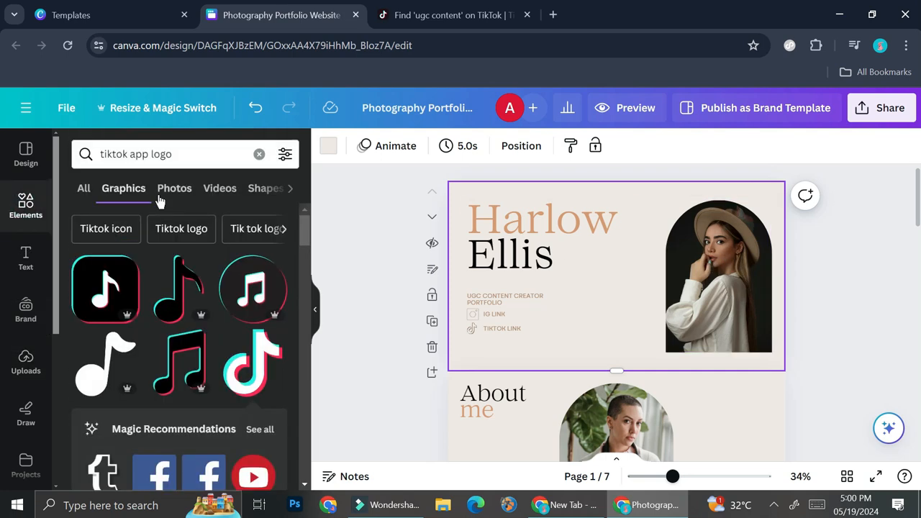
{"action": "left_click", "coordinate": [259, 154]}
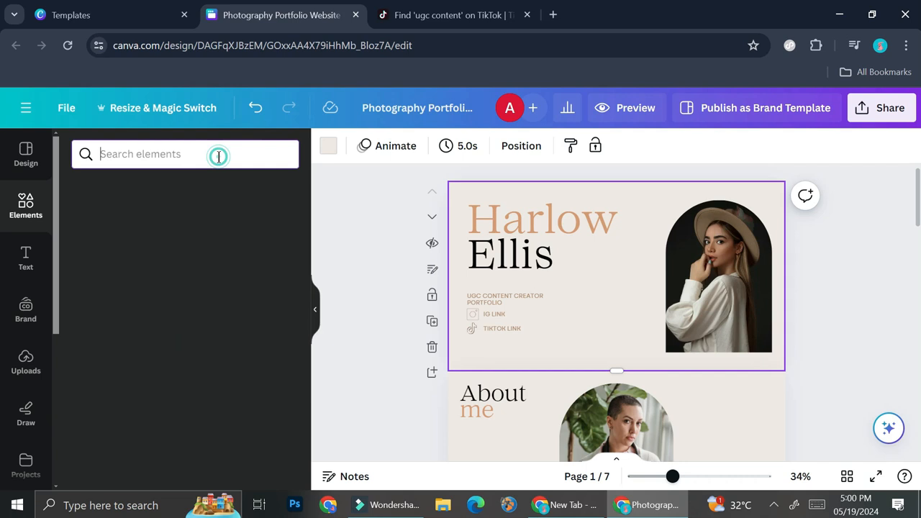
{"action": "type", "text": "frame"}
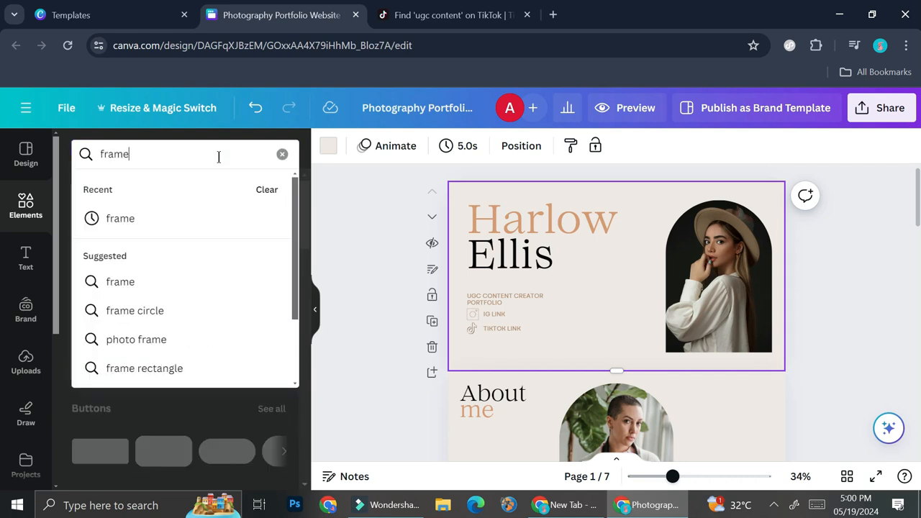
{"action": "key", "text": "Return"}
{"action": "left_click", "coordinate": [264, 265]}
{"action": "scroll", "coordinate": [197, 302], "scroll_direction": "down", "scroll_amount": 3}
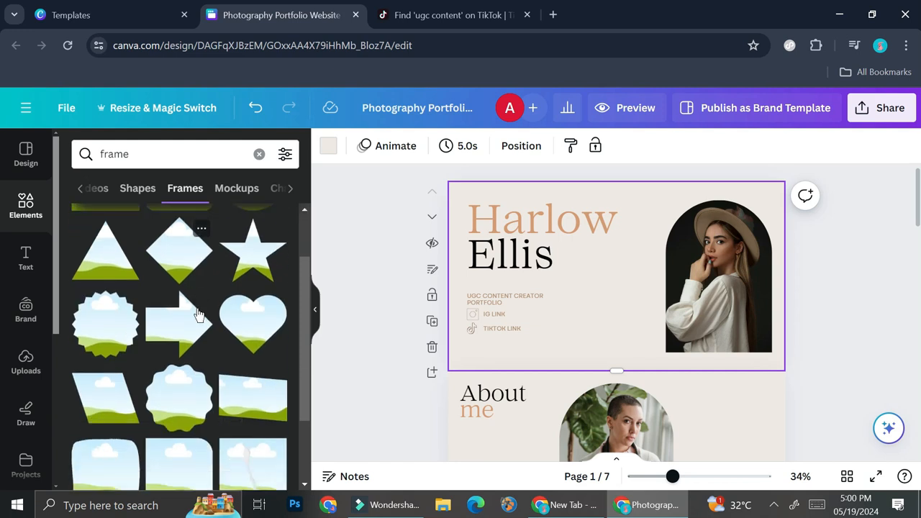
{"action": "scroll", "coordinate": [202, 312], "scroll_direction": "down", "scroll_amount": 3}
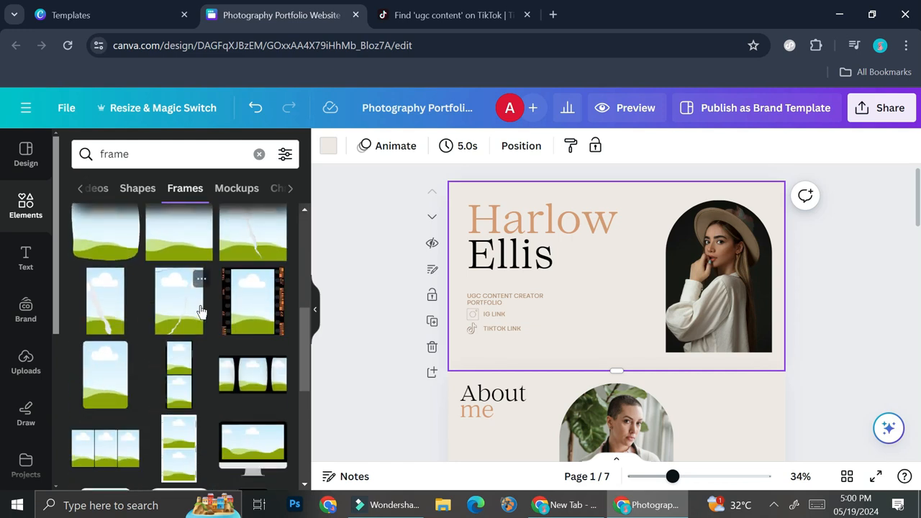
{"action": "scroll", "coordinate": [252, 308], "scroll_direction": "down", "scroll_amount": 5}
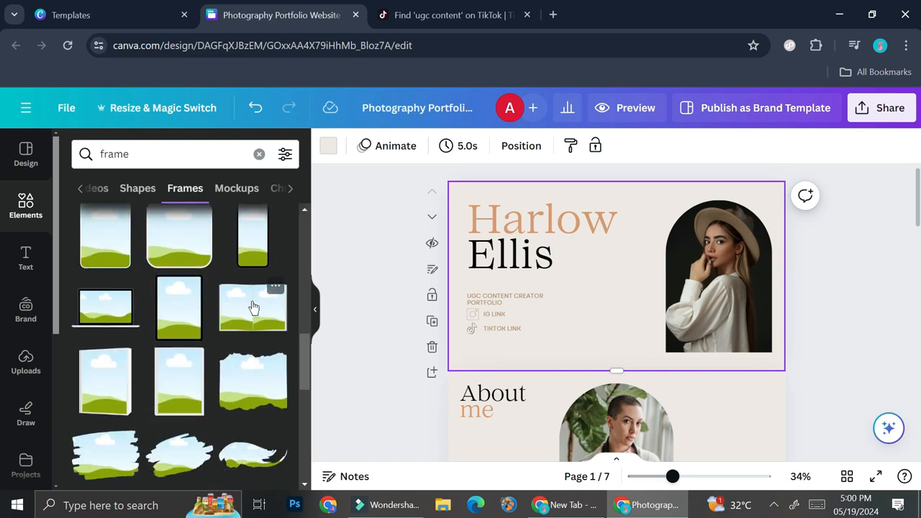
{"action": "scroll", "coordinate": [252, 308], "scroll_direction": "down", "scroll_amount": 10}
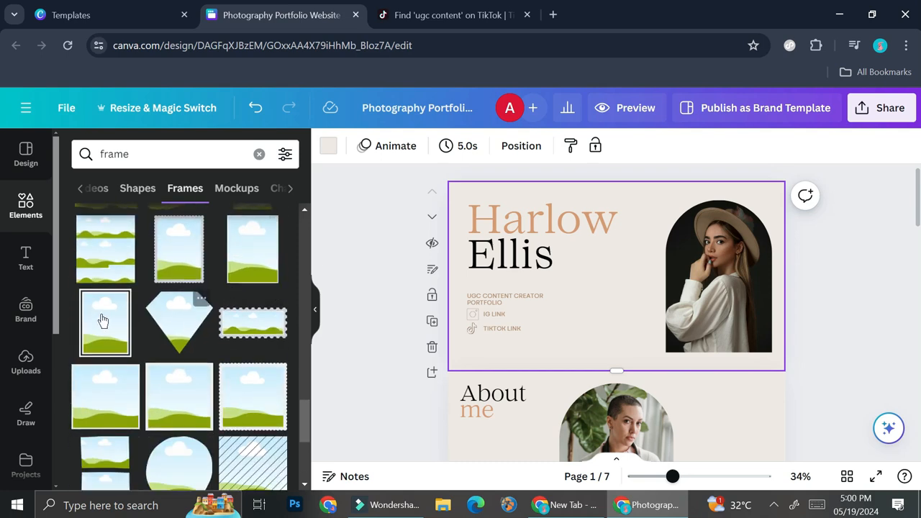
{"action": "scroll", "coordinate": [216, 336], "scroll_direction": "down", "scroll_amount": 1}
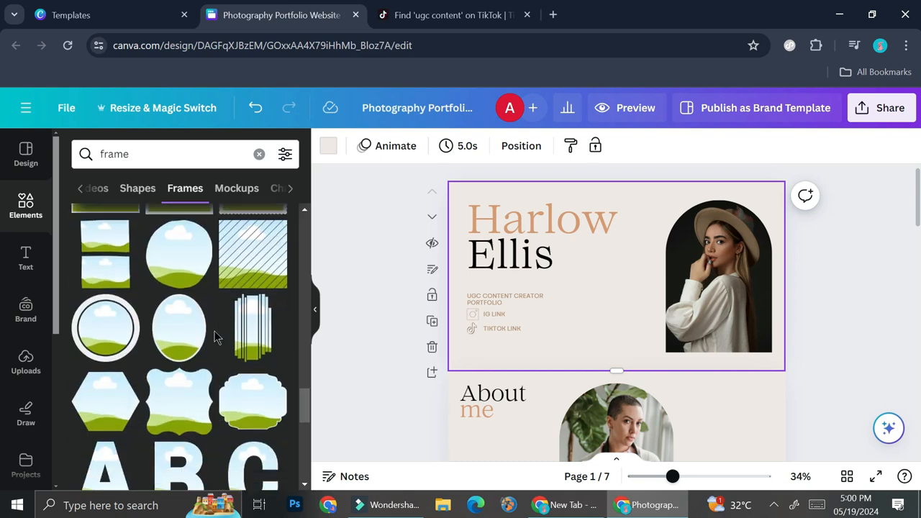
{"action": "scroll", "coordinate": [214, 337], "scroll_direction": "down", "scroll_amount": 10}
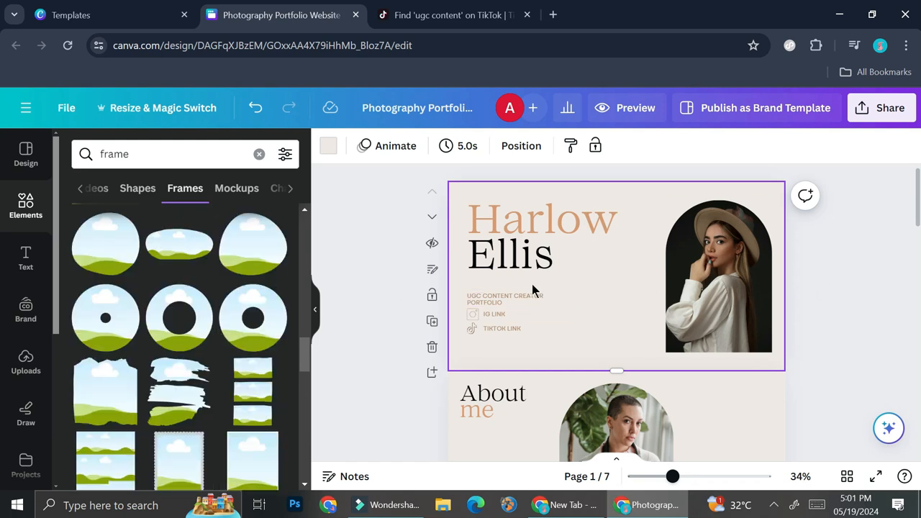
Replace the cover's arched photo frame with the rounded egg-shaped frame and enlarge it beside the name.
{"action": "scroll", "coordinate": [147, 271], "scroll_direction": "up", "scroll_amount": 1}
{"action": "scroll", "coordinate": [147, 272], "scroll_direction": "up", "scroll_amount": 2}
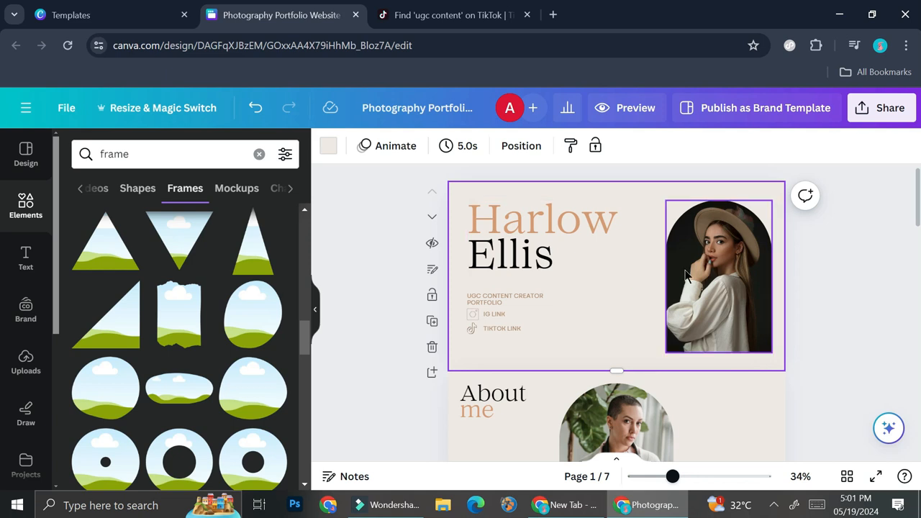
{"action": "left_click", "coordinate": [685, 274]}
{"action": "key", "text": "Delete"}
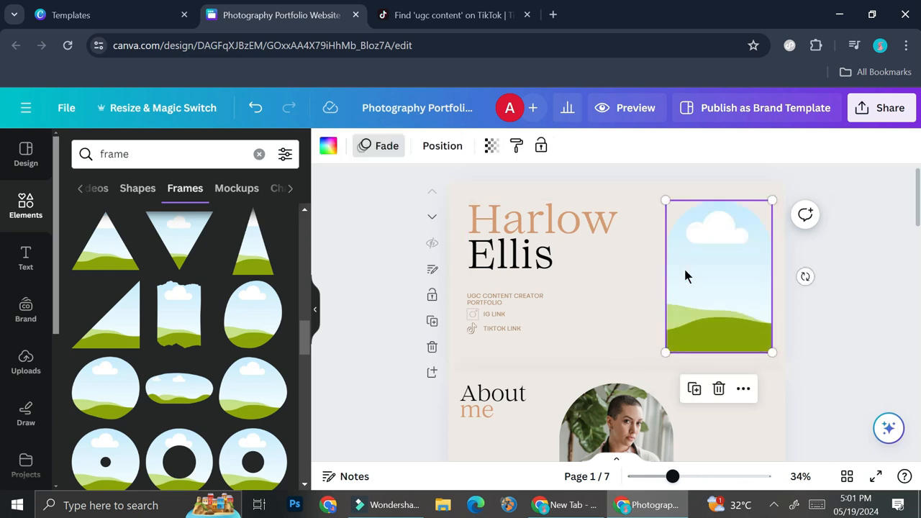
{"action": "key", "text": "Delete"}
{"action": "left_click_drag", "start_coordinate": [244, 320], "coordinate": [683, 279]}
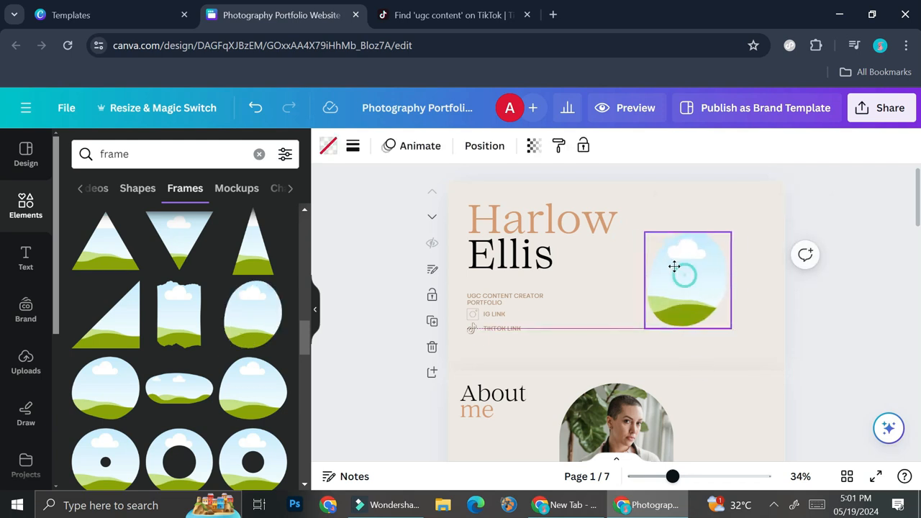
{"action": "mouse_move", "coordinate": [726, 323]}
{"action": "left_mouse_down"}
{"action": "mouse_move", "coordinate": [755, 352]}
{"action": "mouse_move", "coordinate": [724, 308]}
{"action": "left_mouse_up"}
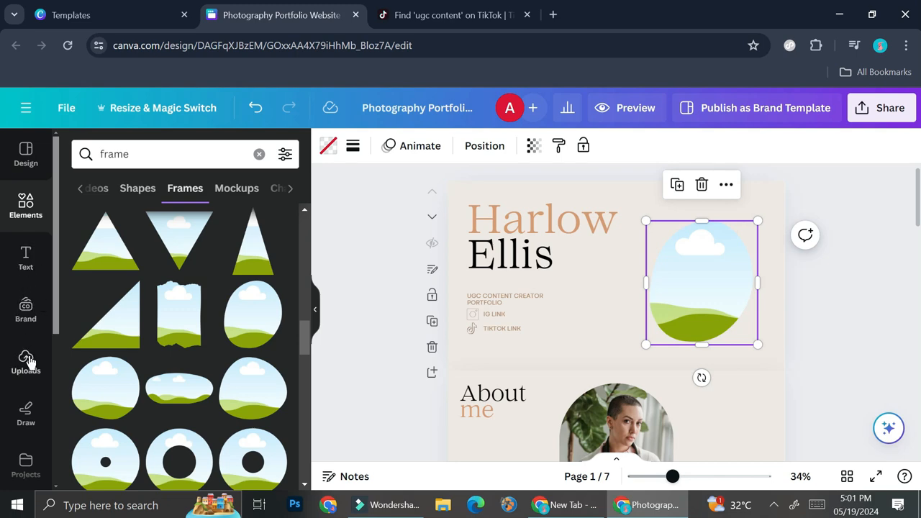
Fill the cover's egg-shaped frame with the uploaded photo of the woman in a hat and white sweater.
{"action": "left_click", "coordinate": [27, 361]}
{"action": "left_click_drag", "start_coordinate": [181, 421], "coordinate": [692, 274]}
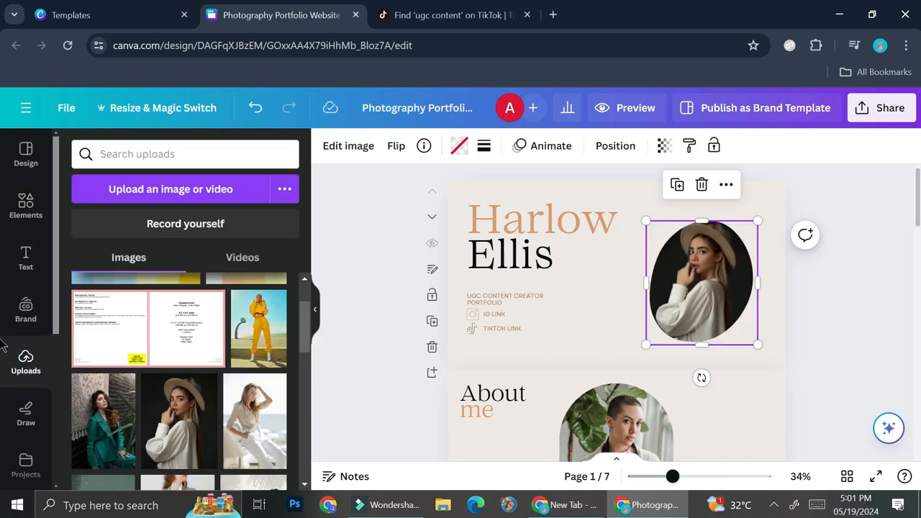
{"action": "left_click", "coordinate": [824, 306]}
Examine the photo and the biography paragraph on the "About me" page.
{"action": "scroll", "coordinate": [618, 269], "scroll_direction": "down", "scroll_amount": 3}
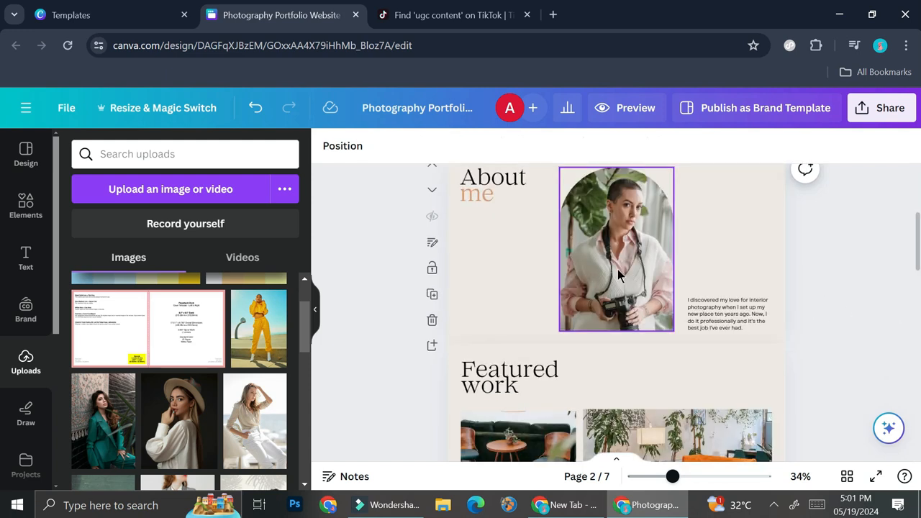
{"action": "scroll", "coordinate": [617, 269], "scroll_direction": "up", "scroll_amount": 2}
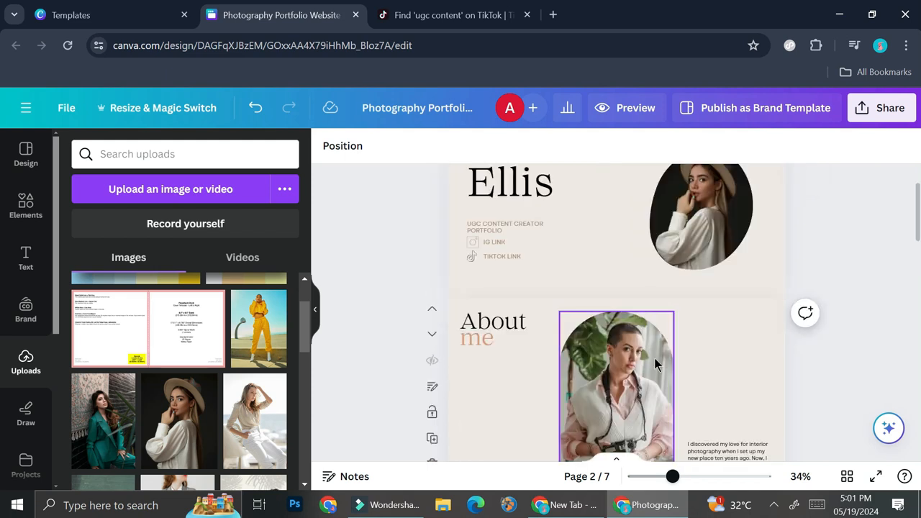
{"action": "scroll", "coordinate": [654, 357], "scroll_direction": "down", "scroll_amount": 1}
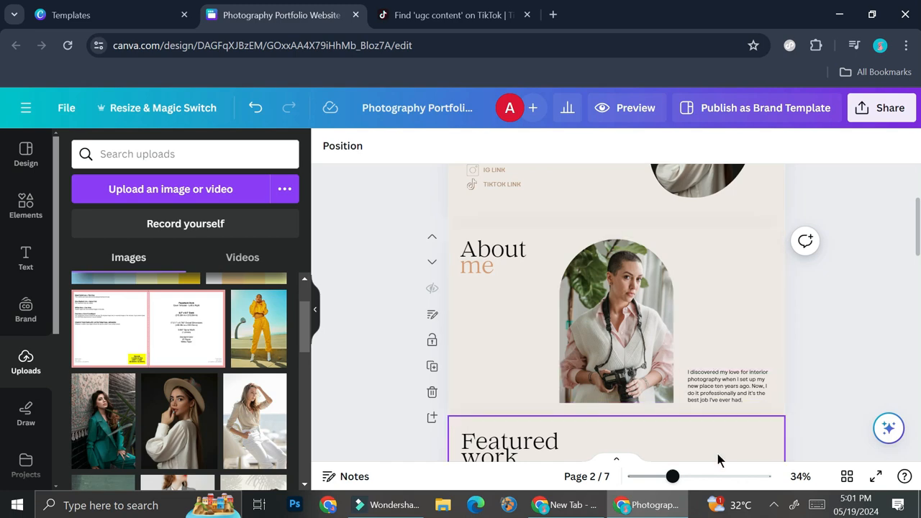
{"action": "scroll", "coordinate": [718, 461], "scroll_direction": "up", "scroll_amount": 5, "text": "ctrl"}
{"action": "scroll", "coordinate": [757, 384], "scroll_direction": "down", "scroll_amount": 2}
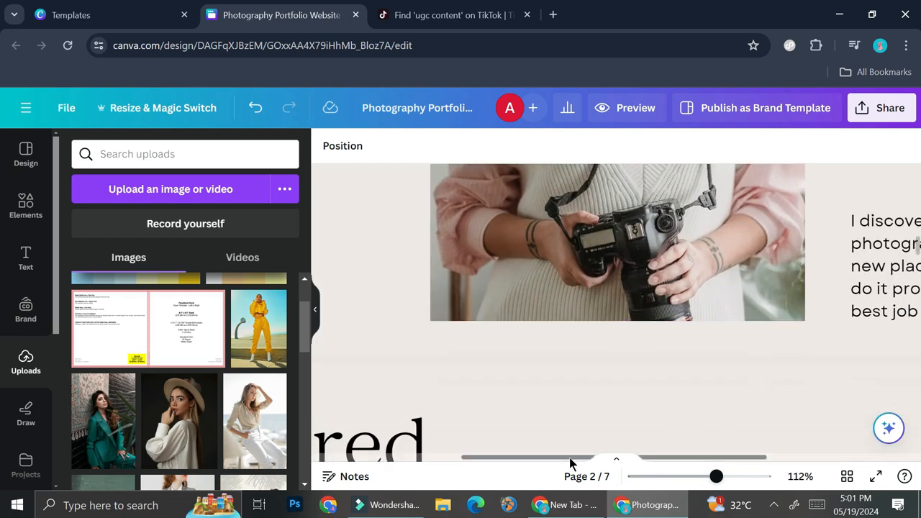
{"action": "left_click_drag", "start_coordinate": [571, 459], "coordinate": [747, 459]}
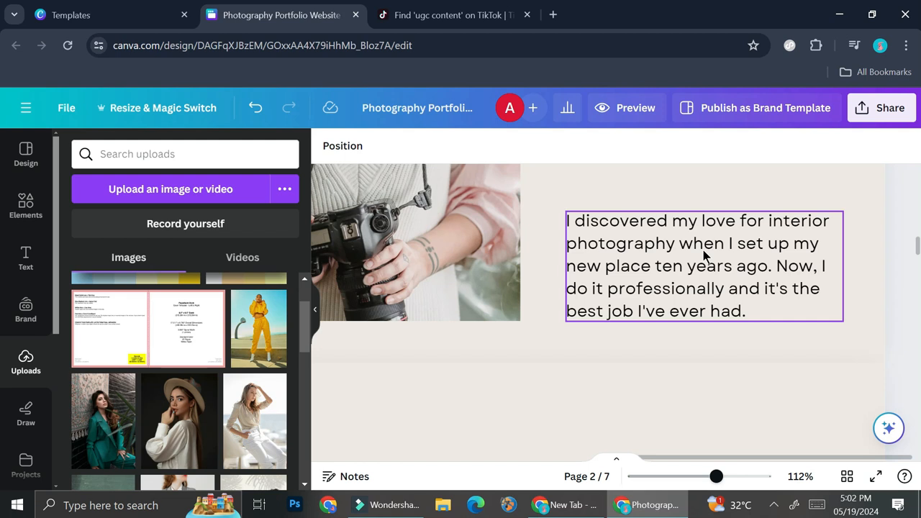
{"action": "left_click", "coordinate": [699, 479]}
{"action": "left_click", "coordinate": [687, 478]}
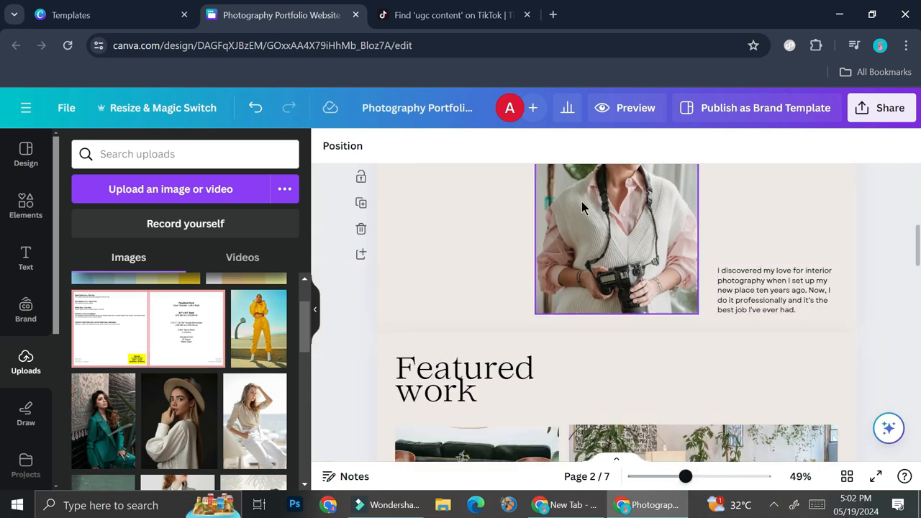
{"action": "scroll", "coordinate": [740, 253], "scroll_direction": "up", "scroll_amount": 3}
{"action": "scroll", "coordinate": [663, 360], "scroll_direction": "down", "scroll_amount": 2}
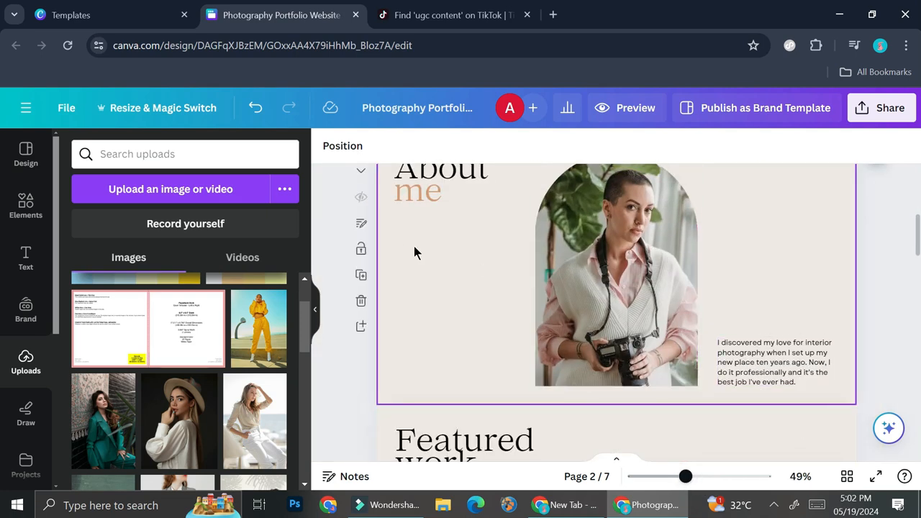
{"action": "scroll", "coordinate": [481, 272], "scroll_direction": "up", "scroll_amount": 2}
Replace the two "Featured work" photos with the uploaded images of the skincare roller with dropper bottle and the cream jars on a wooden tray.
{"action": "scroll", "coordinate": [494, 288], "scroll_direction": "down", "scroll_amount": 5}
{"action": "scroll", "coordinate": [504, 281], "scroll_direction": "down", "scroll_amount": 1}
{"action": "scroll", "coordinate": [527, 263], "scroll_direction": "up", "scroll_amount": 2}
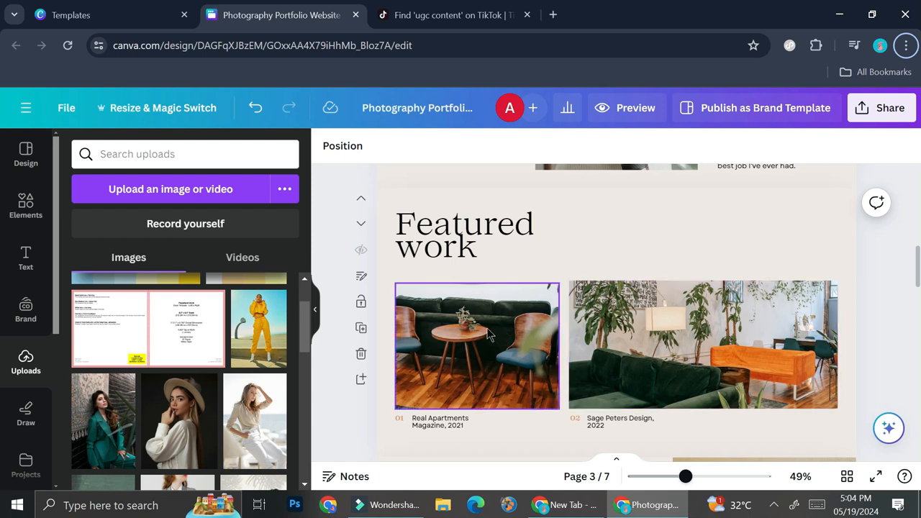
{"action": "left_click", "coordinate": [423, 420]}
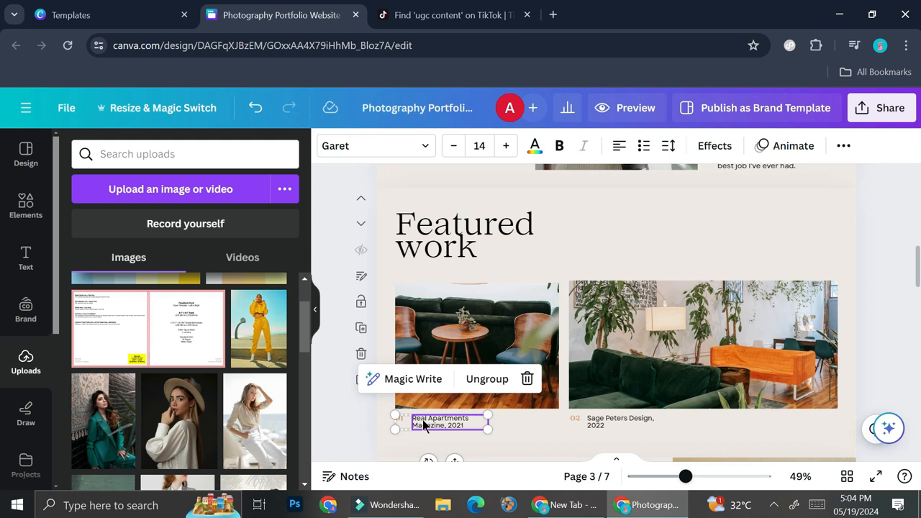
{"action": "left_click", "coordinate": [518, 331]}
{"action": "scroll", "coordinate": [236, 378], "scroll_direction": "down", "scroll_amount": 3}
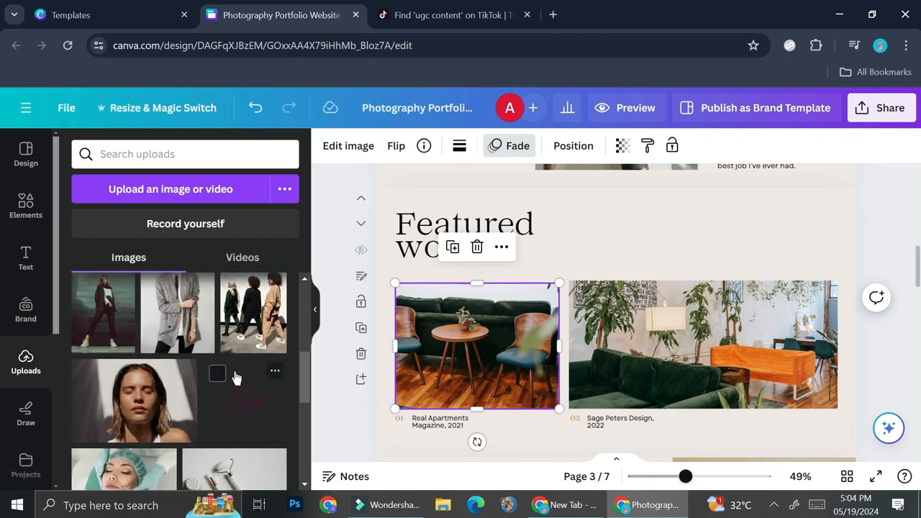
{"action": "scroll", "coordinate": [236, 377], "scroll_direction": "down", "scroll_amount": 5}
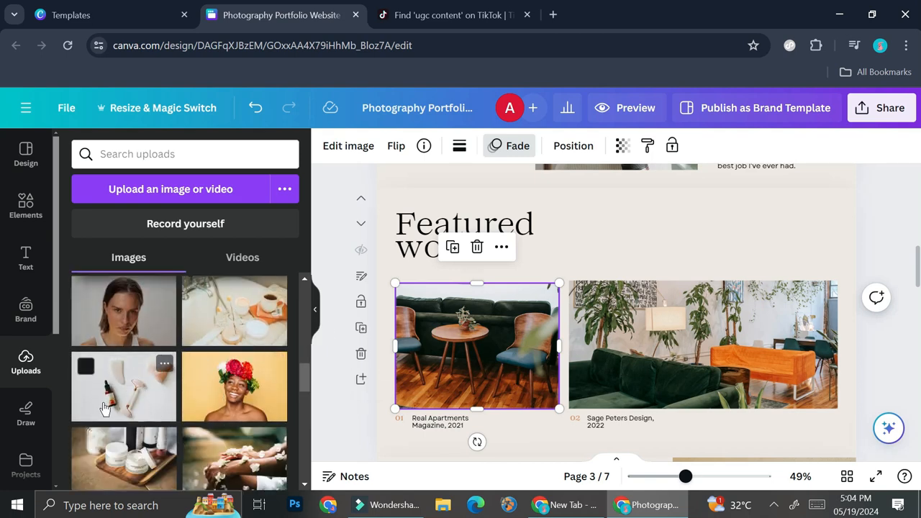
{"action": "left_click_drag", "start_coordinate": [108, 405], "coordinate": [470, 315]}
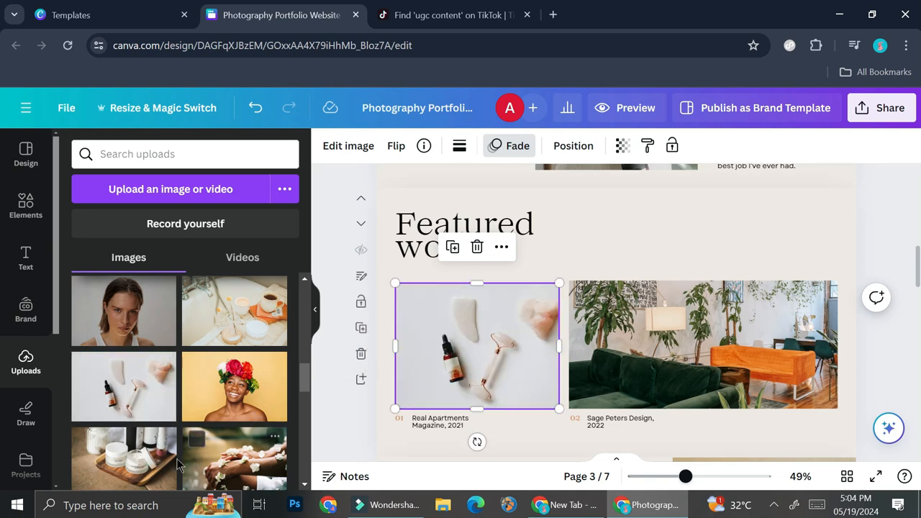
{"action": "left_click_drag", "start_coordinate": [134, 469], "coordinate": [706, 332]}
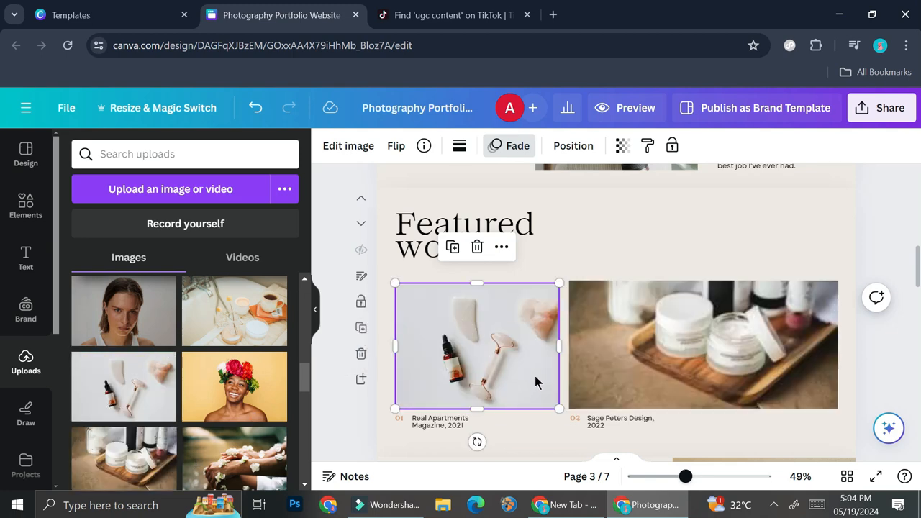
Replace the caption under the first "Featured work" photo with "Product UGC Link".
{"action": "left_click", "coordinate": [444, 424]}
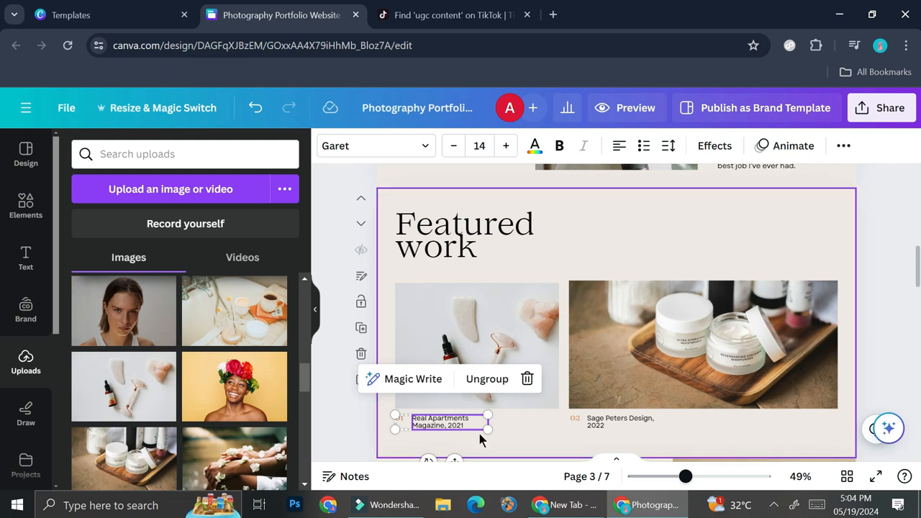
{"action": "double_click", "coordinate": [459, 425]}
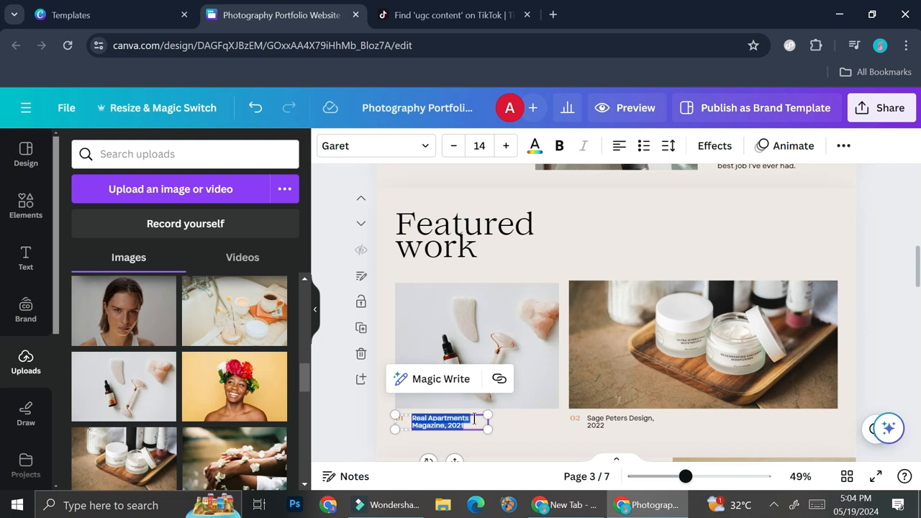
{"action": "type", "text": "Product"}
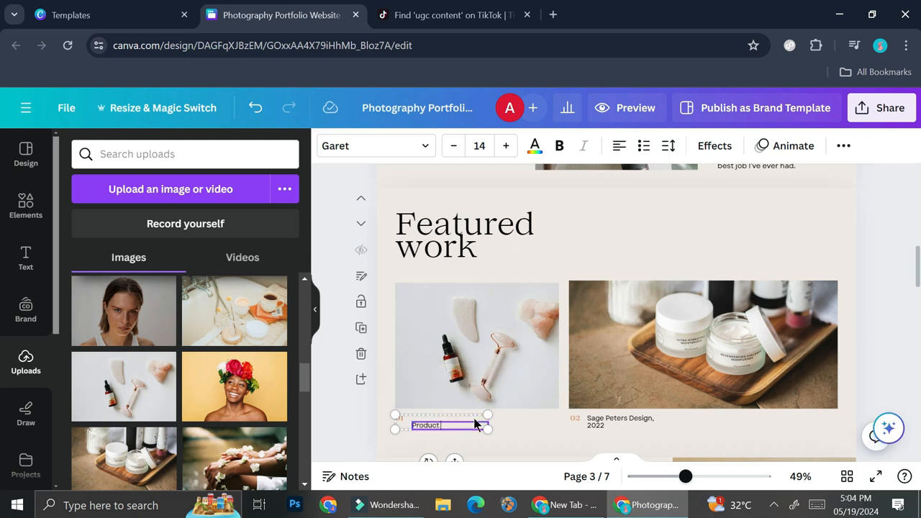
{"action": "type", "text": " UGC Link"}
{"action": "left_click", "coordinate": [580, 454]}
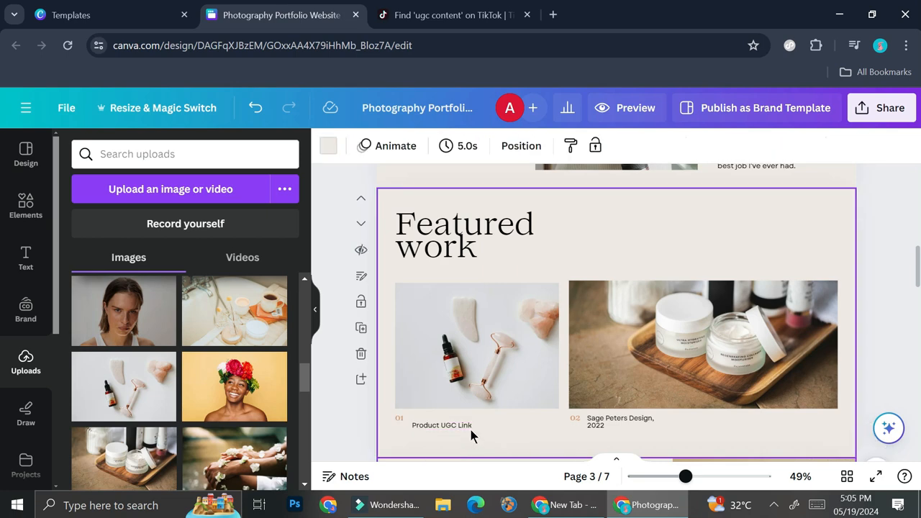
Ungroup the "Product UGC Link" caption from its number and move it up level with "01".
{"action": "left_click", "coordinate": [473, 426]}
{"action": "scroll", "coordinate": [429, 401], "scroll_direction": "down", "scroll_amount": 2}
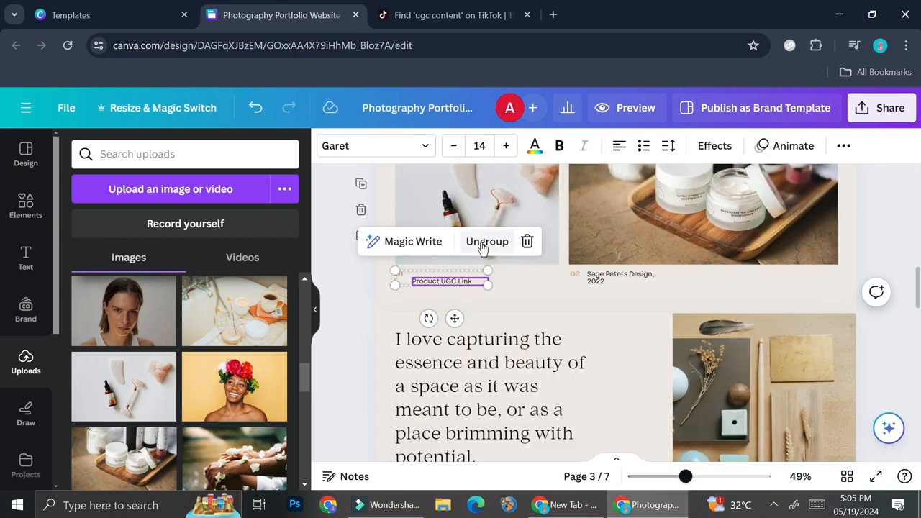
{"action": "left_click", "coordinate": [486, 243]}
{"action": "left_click", "coordinate": [504, 294]}
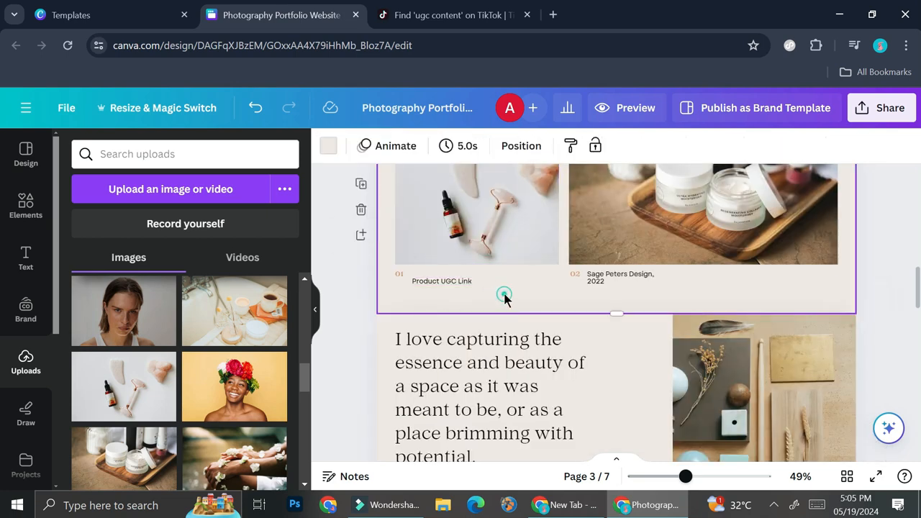
{"action": "left_click_drag", "start_coordinate": [438, 281], "coordinate": [439, 269]}
Open the link entry for the "Product UGC Link" caption and close it without entering a destination.
{"action": "left_click", "coordinate": [524, 235]}
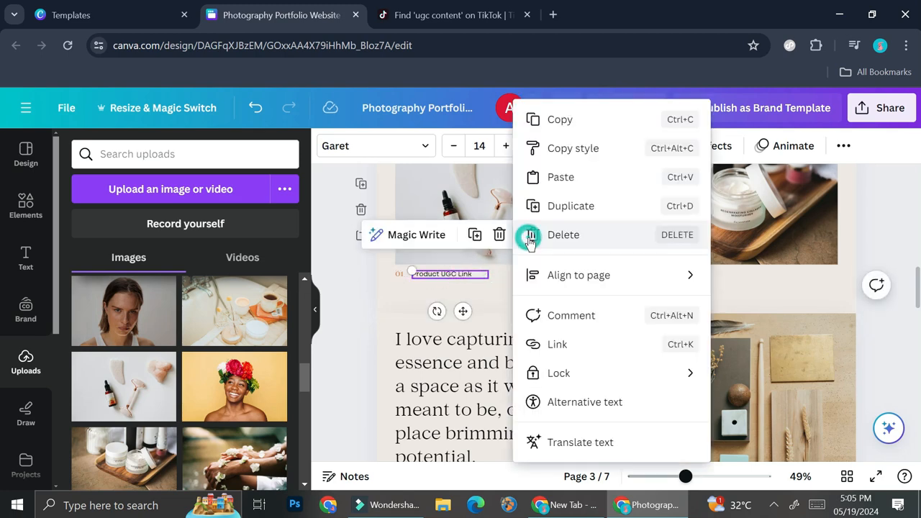
{"action": "left_click", "coordinate": [570, 347]}
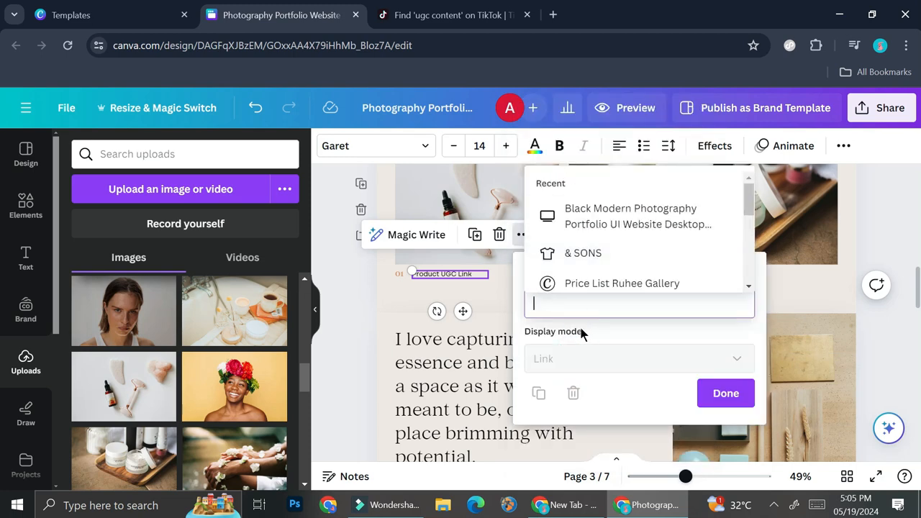
{"action": "left_click", "coordinate": [709, 400]}
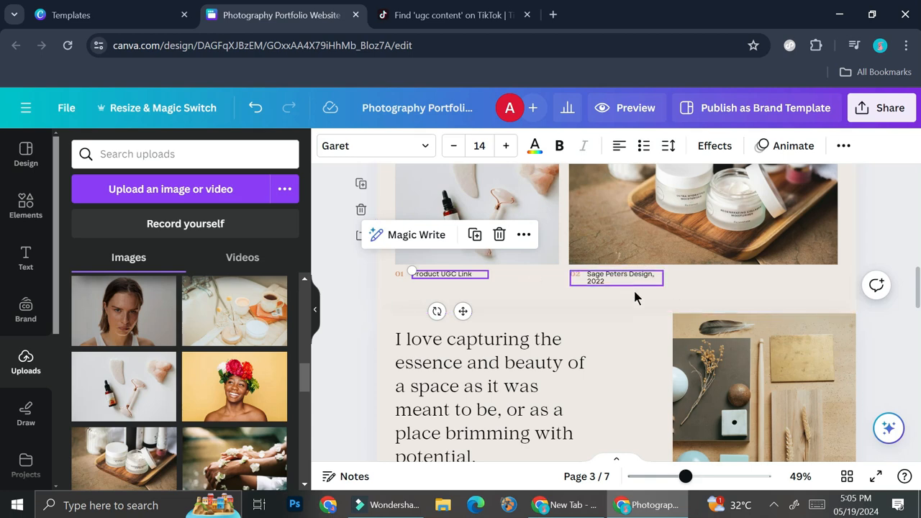
Get a public view link for the portfolio design from the sharing options.
{"action": "scroll", "coordinate": [635, 294], "scroll_direction": "up", "scroll_amount": 3}
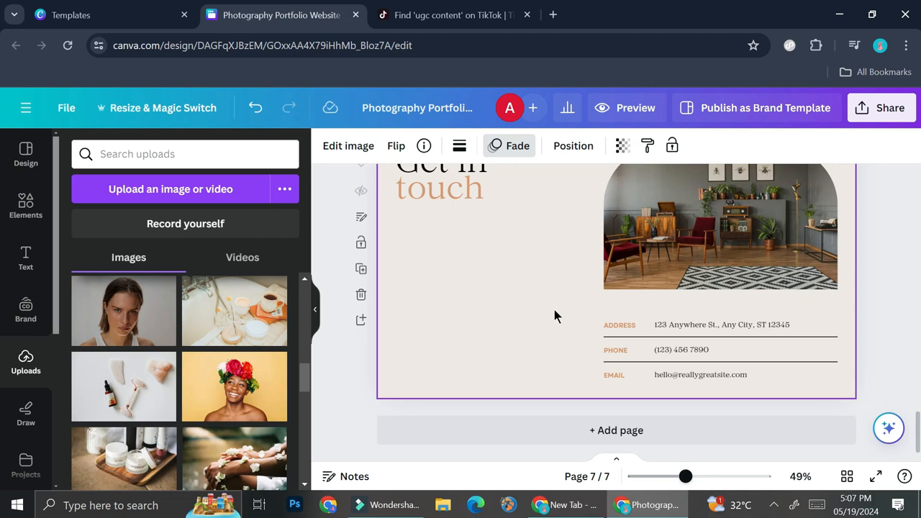
{"action": "scroll", "coordinate": [505, 314], "scroll_direction": "up", "scroll_amount": 15}
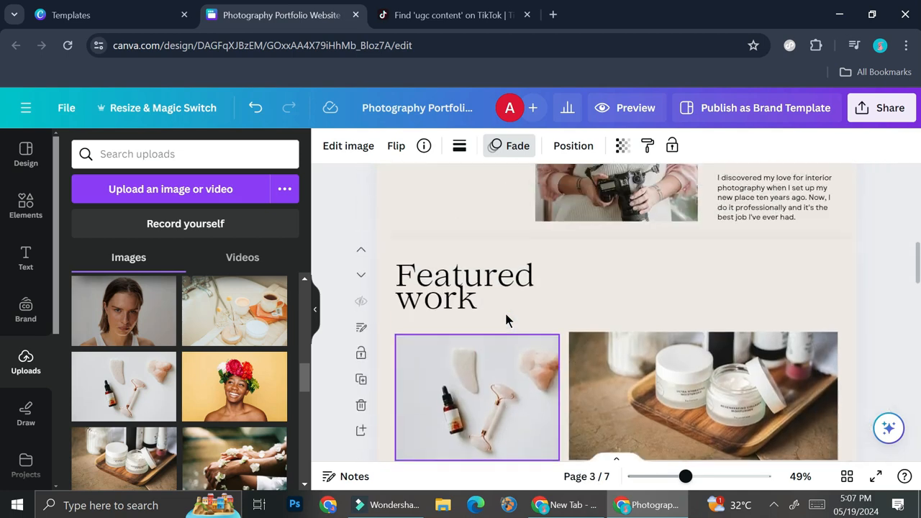
{"action": "scroll", "coordinate": [505, 310], "scroll_direction": "up", "scroll_amount": 1}
{"action": "left_click", "coordinate": [885, 114]}
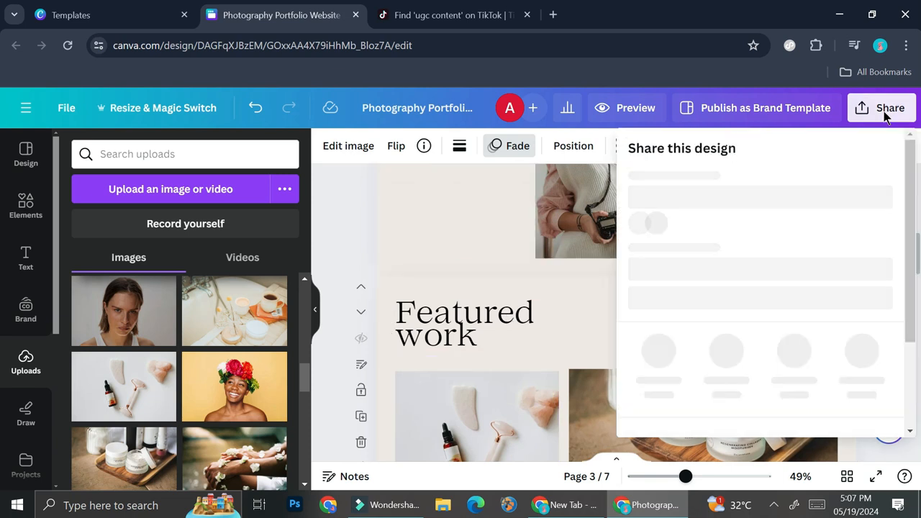
{"action": "scroll", "coordinate": [763, 327], "scroll_direction": "down", "scroll_amount": 3}
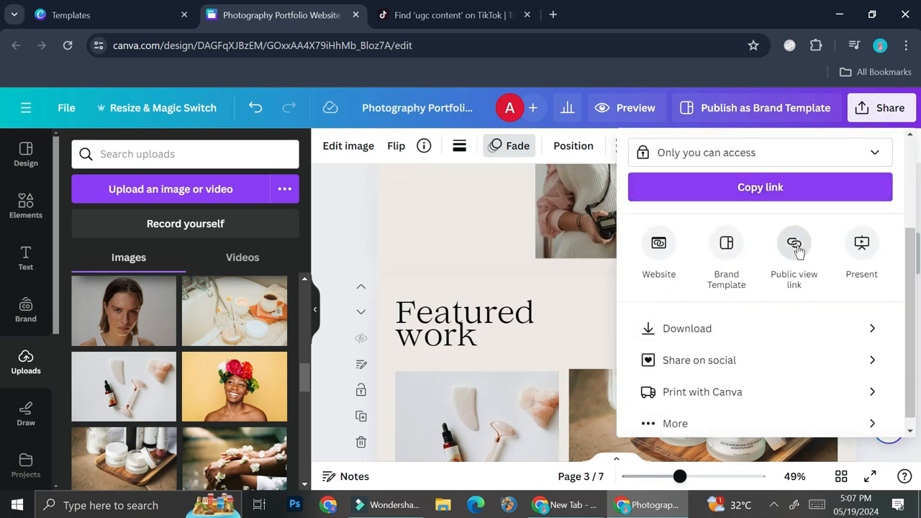
{"action": "left_click", "coordinate": [795, 248]}
Open the design's public view link in a new browser tab.
{"action": "left_click", "coordinate": [552, 14]}
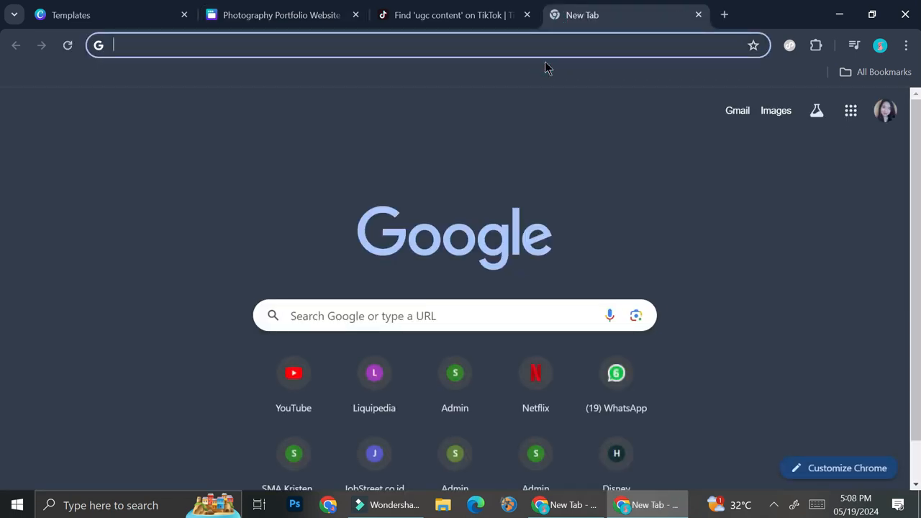
{"action": "type", "text": "https://www.canva.com/design/DAGFqXJBzEM/GALa70SGS0FIOjX30qs7nQ/view?utm_content=DAGFqXJBzEM&utm_campaign=designshare&utm_medium=link&utm_source=editor"}
{"action": "key", "text": "Return"}
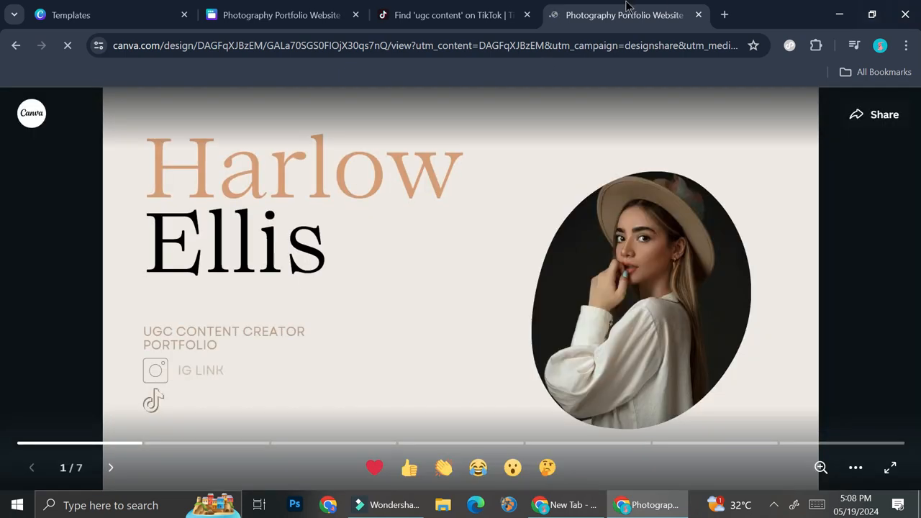
Page through the shared portfolio from the cover to check how its pages look to visitors.
{"action": "left_click", "coordinate": [843, 185]}
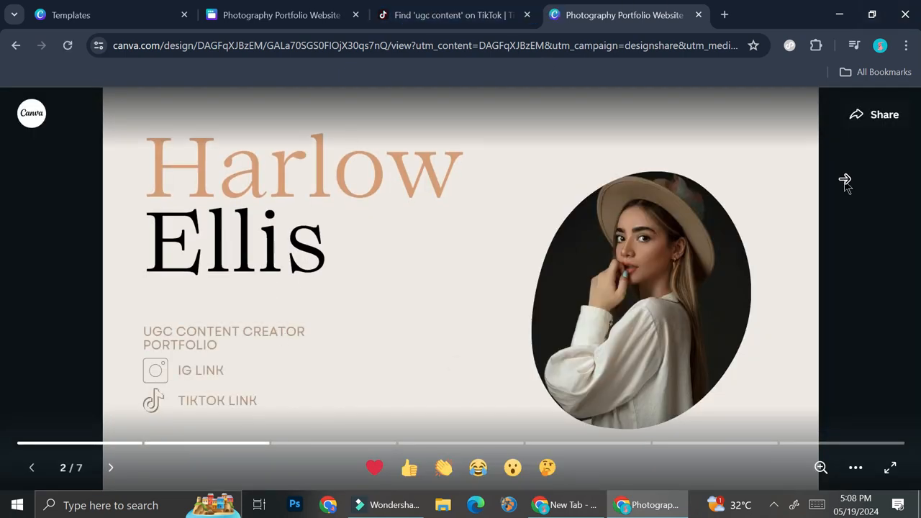
{"action": "left_click", "coordinate": [845, 180]}
{"action": "left_click", "coordinate": [845, 179]}
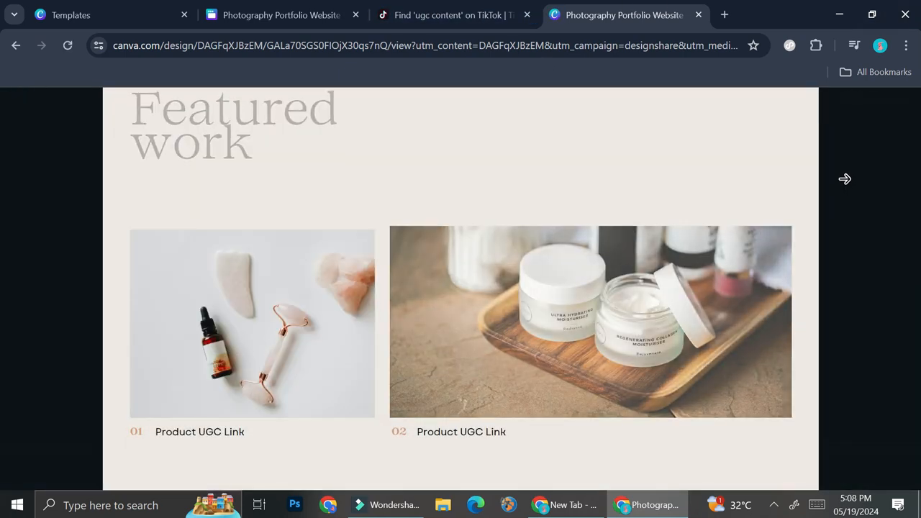
{"action": "left_click", "coordinate": [845, 179]}
{"action": "left_click", "coordinate": [845, 179]}
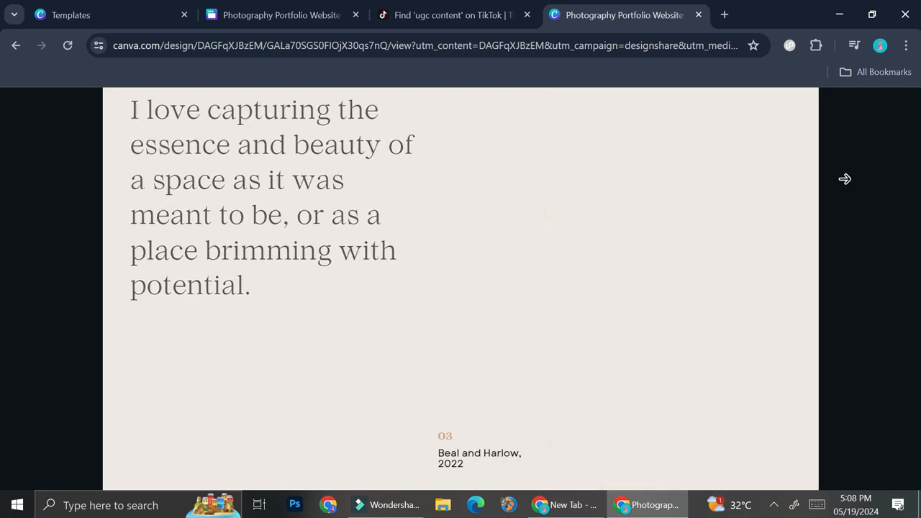
{"action": "left_click", "coordinate": [845, 179]}
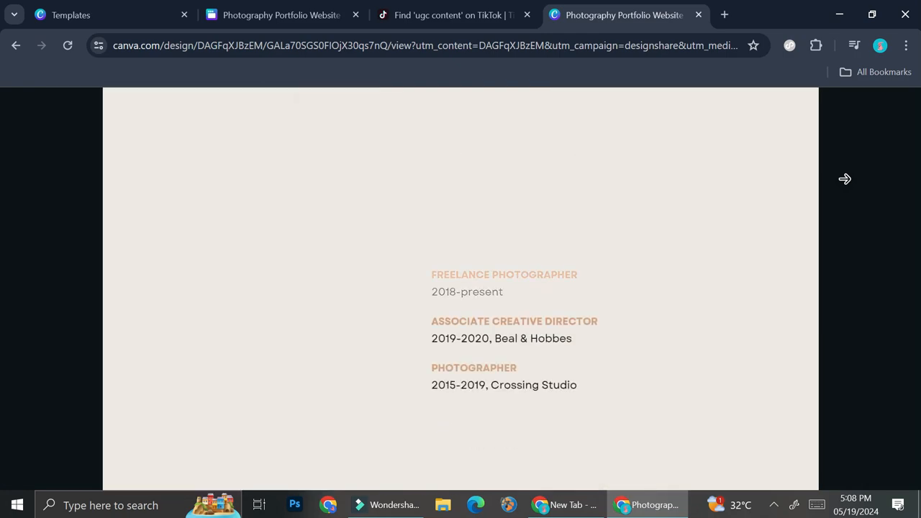